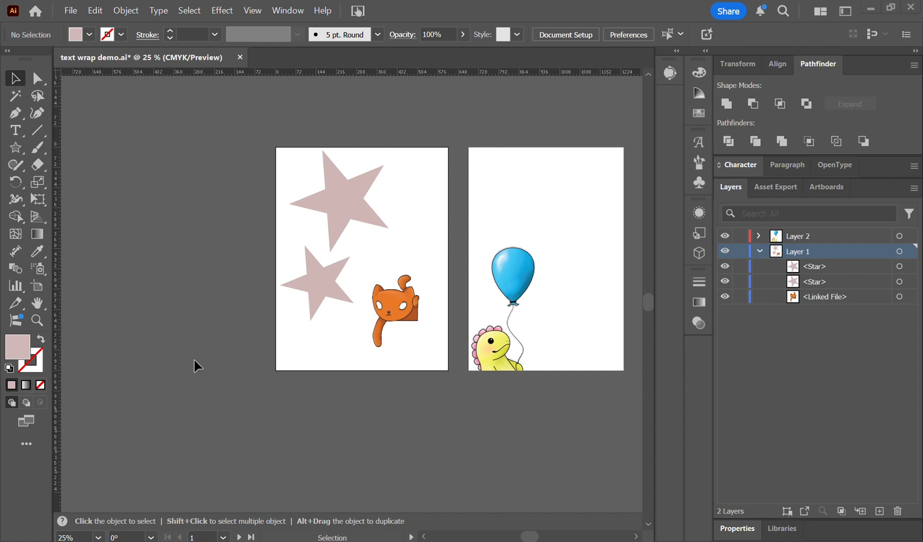
Fill the large star with placeholder area text and move it slightly toward the first artboard's upper-left corner.
click(15, 131)
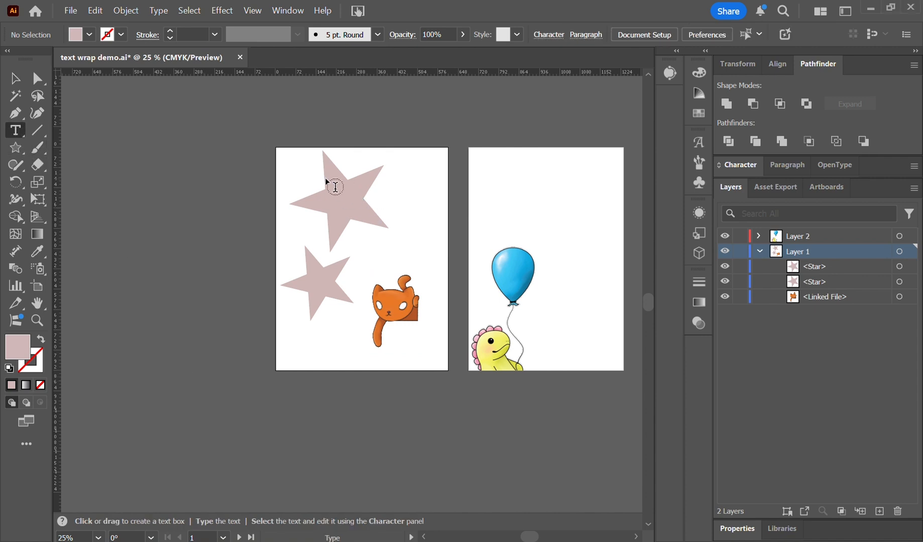
click(336, 187)
click(333, 187)
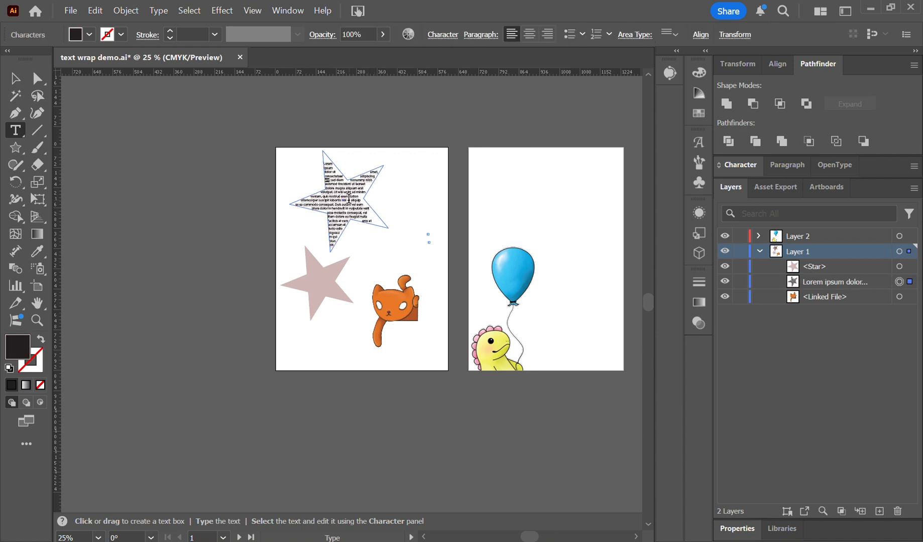
click(15, 78)
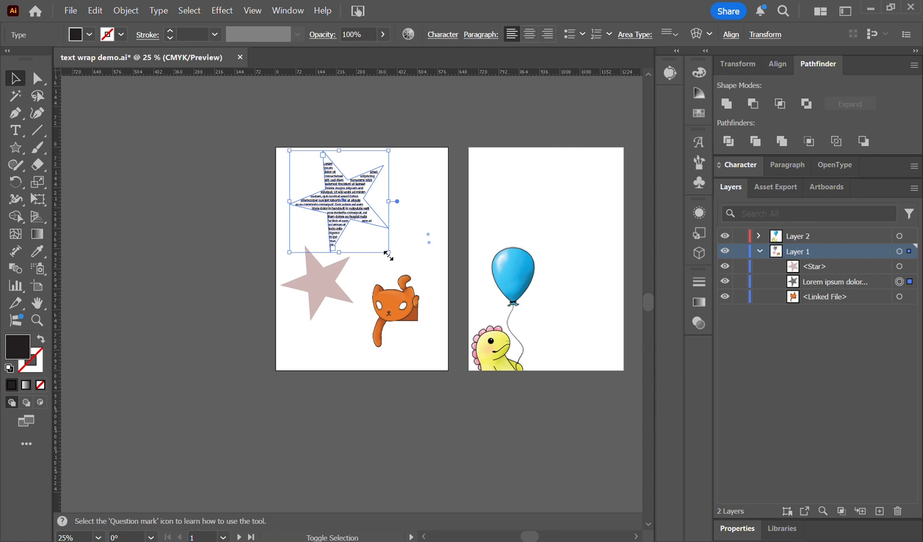
mouse_move(387, 255)
mouse_down()
mouse_move(408, 275)
mouse_move(389, 253)
mouse_up()
drag(346, 199, 332, 193)
Stack the star-shaped text below the linked cat image in Layer 1 and nudge the remaining small star slightly down.
click(327, 274)
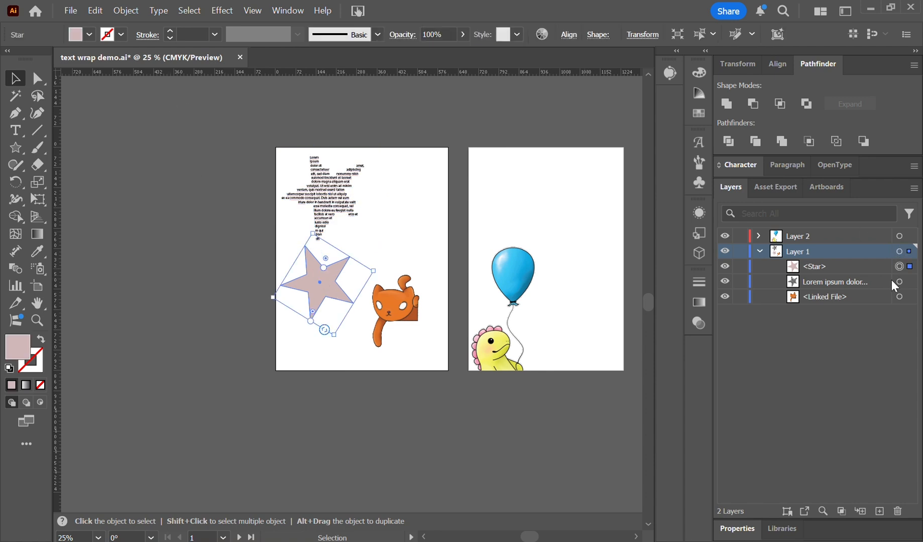
click(871, 279)
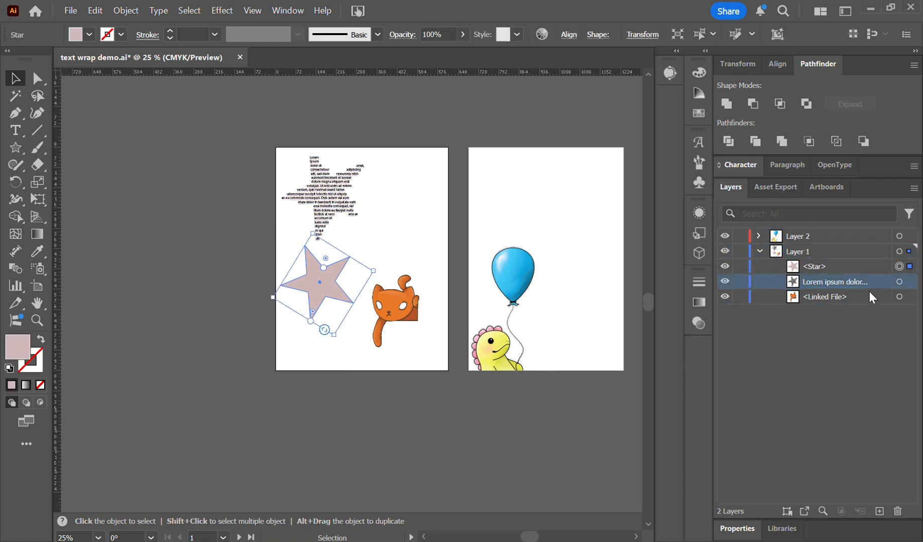
drag(865, 283, 850, 303)
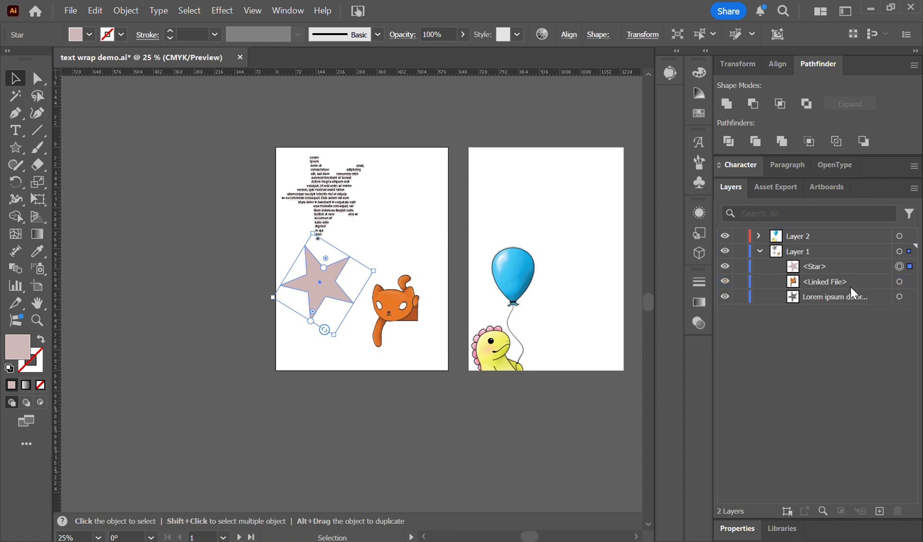
drag(341, 289, 331, 306)
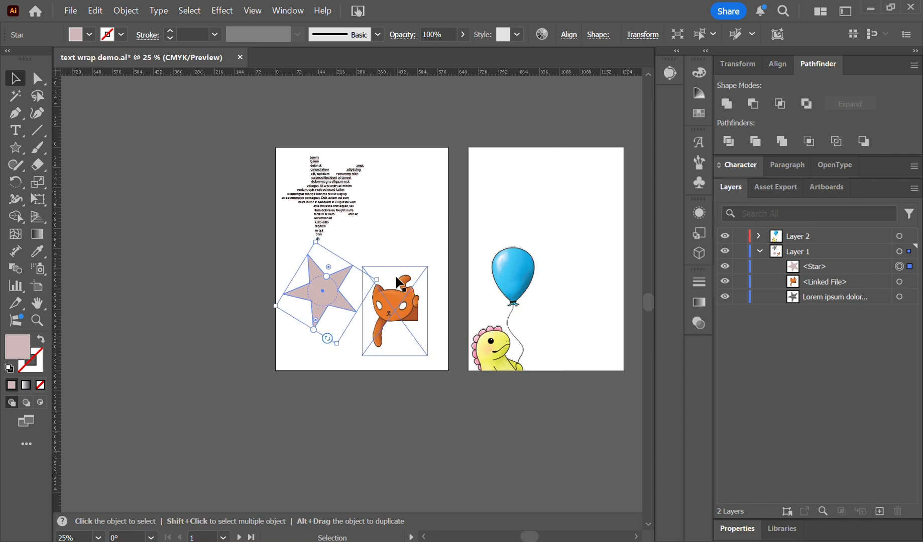
Draw placeholder text boxes over the small star and the cat, and stack both beneath the star and cat image in Layer 1.
click(15, 113)
click(17, 131)
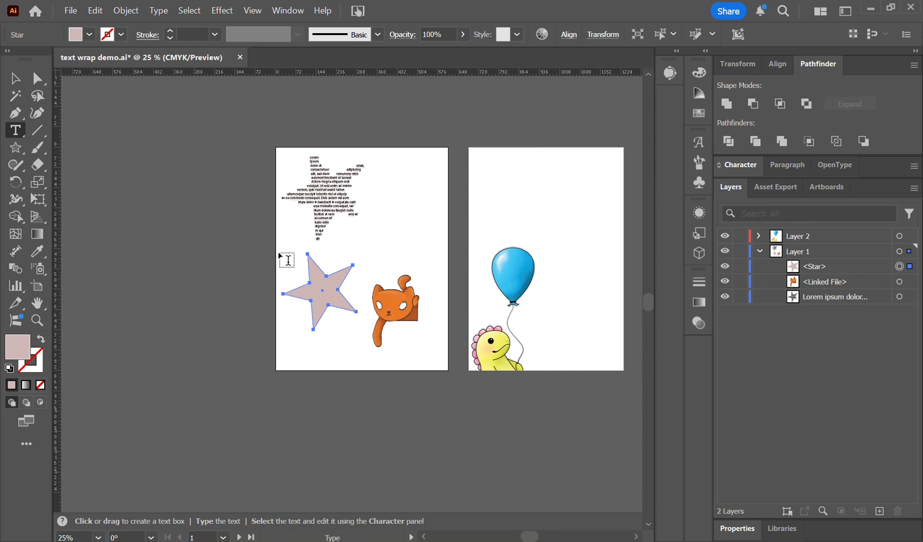
drag(279, 253, 354, 326)
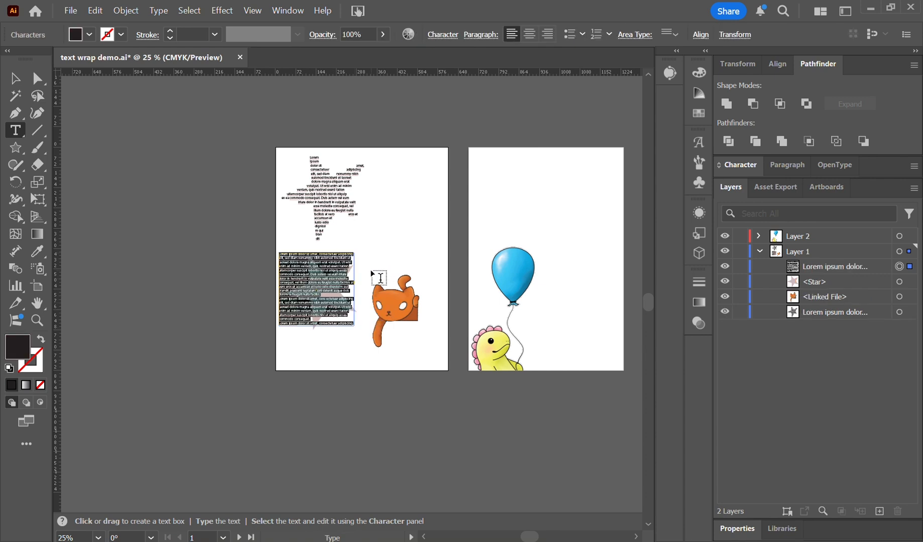
drag(371, 271, 429, 346)
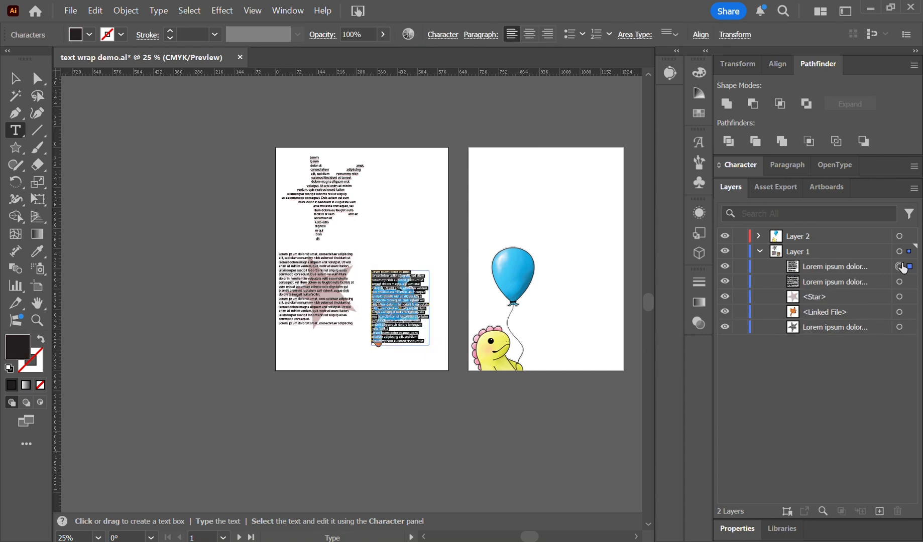
drag(863, 270, 853, 317)
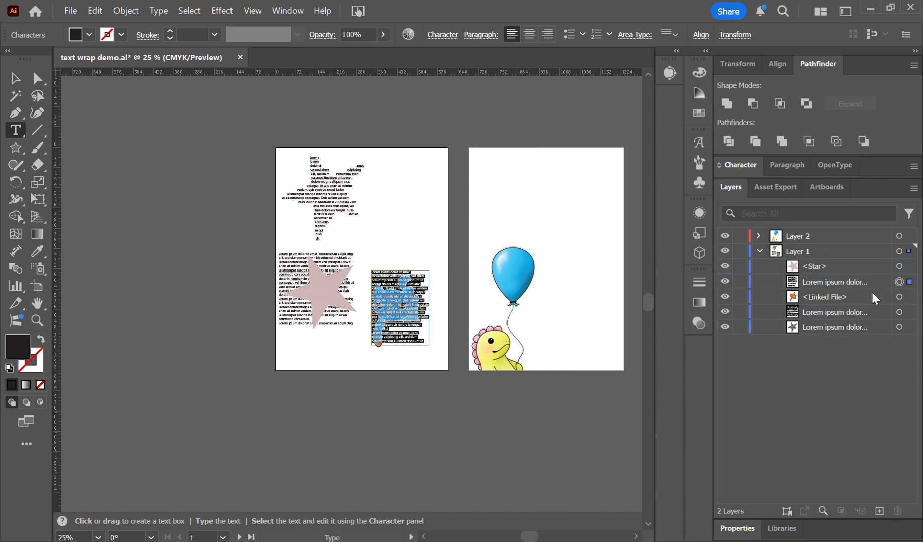
drag(875, 284, 874, 298)
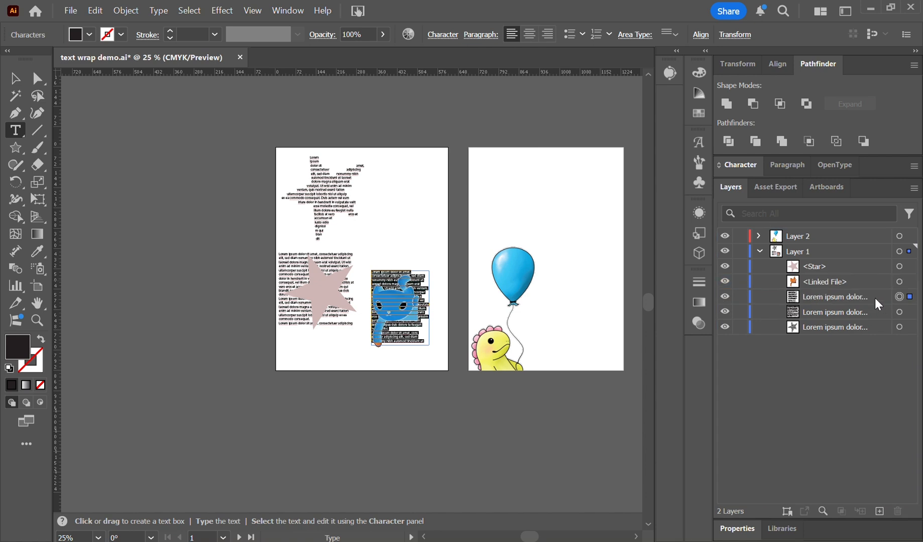
Select the linked cat image together with its text box and make a text wrap.
click(912, 283)
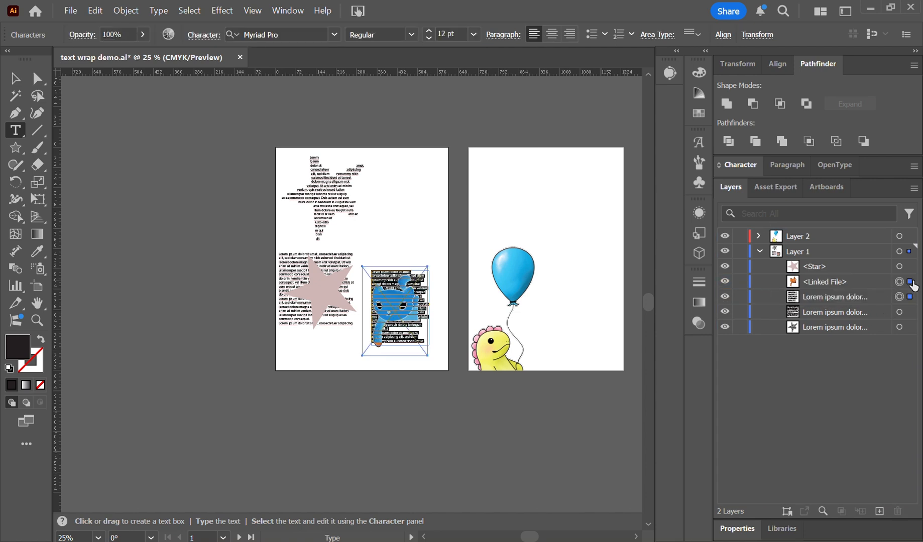
click(126, 11)
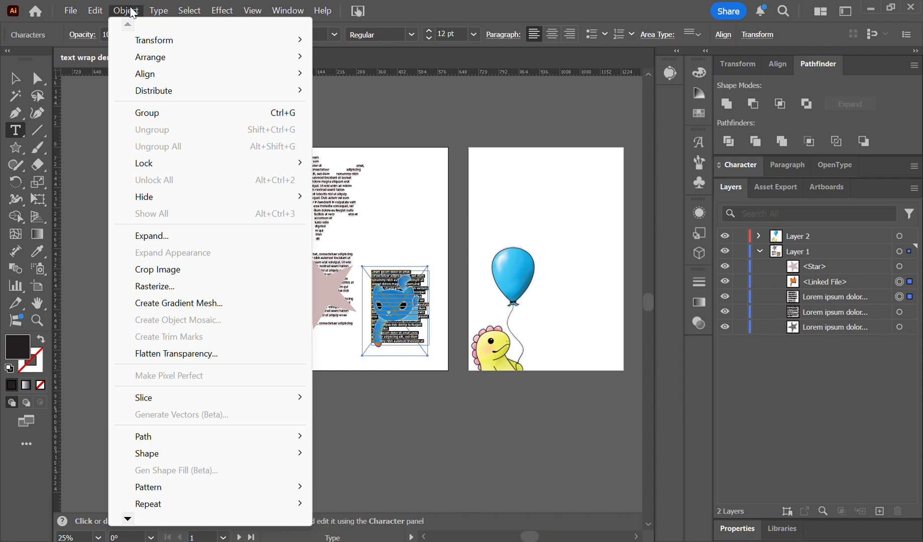
mouse_move(128, 520)
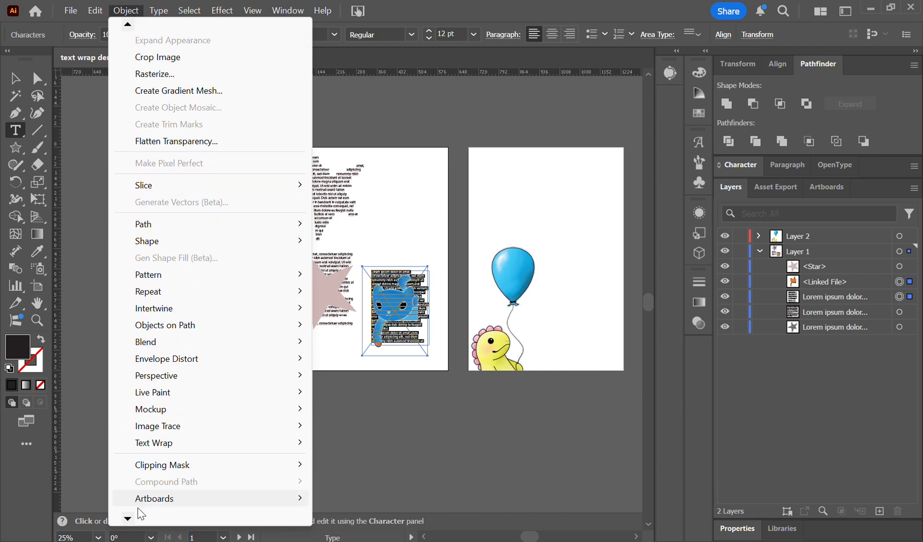
mouse_move(218, 444)
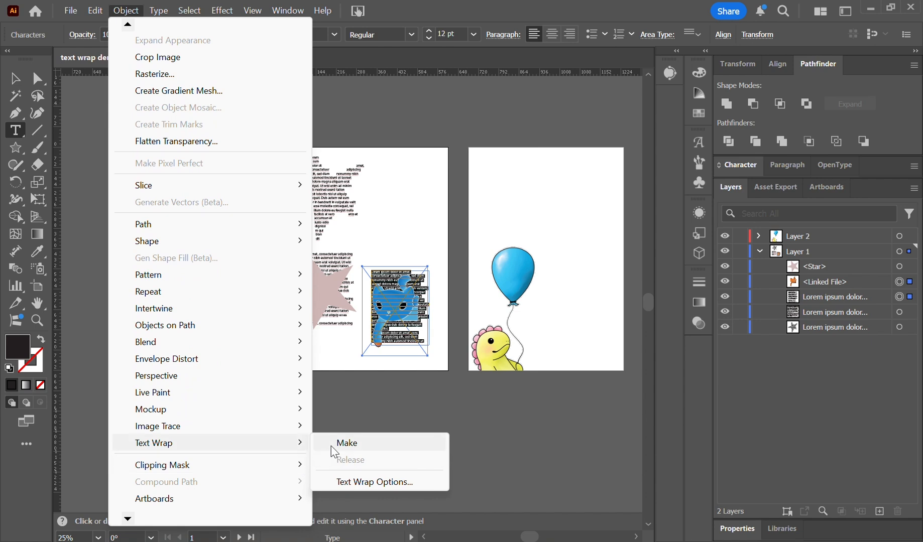
click(331, 444)
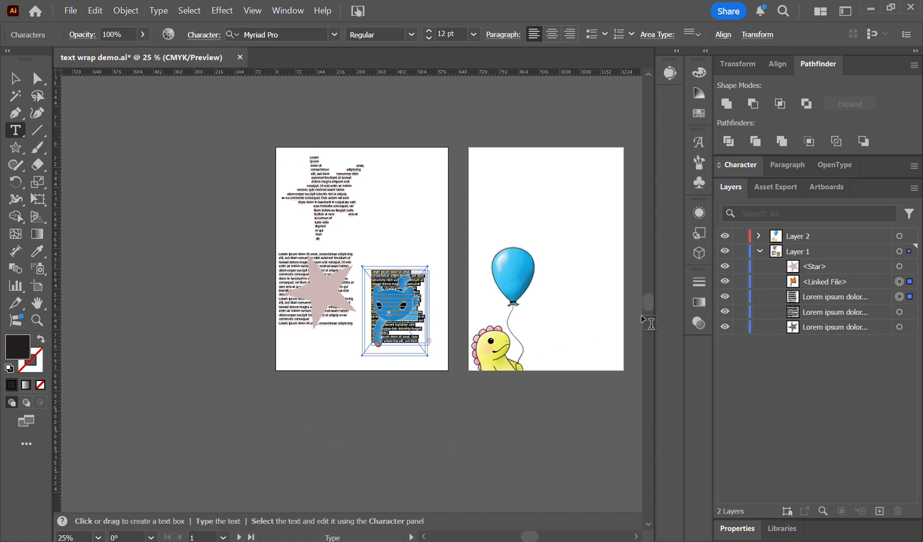
Set the cat's text wrap offset to 8 pt with Invert Wrap off and preview on.
click(94, 9)
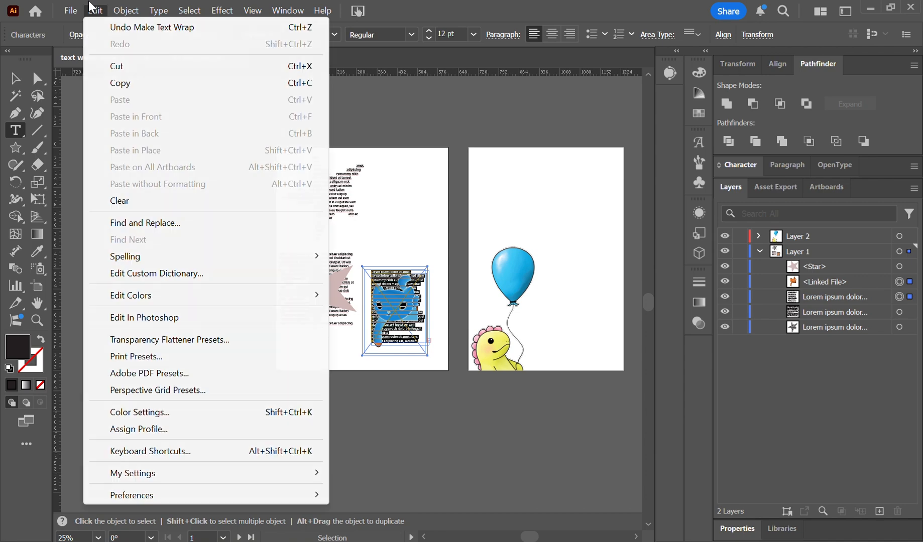
mouse_move(123, 11)
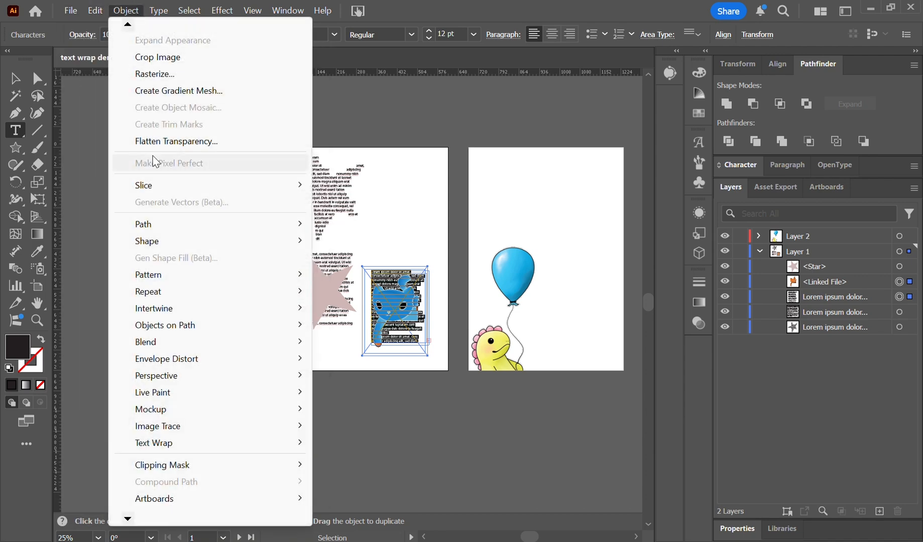
mouse_move(184, 425)
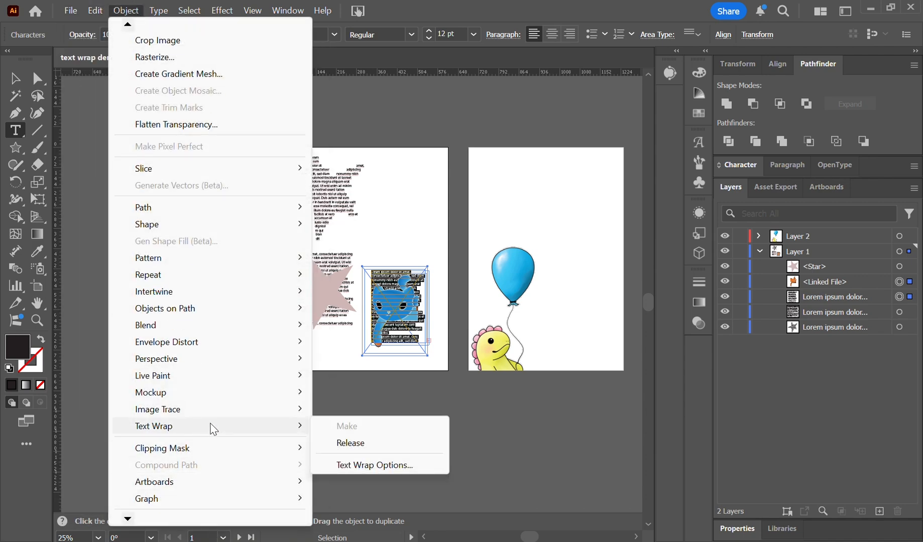
click(397, 466)
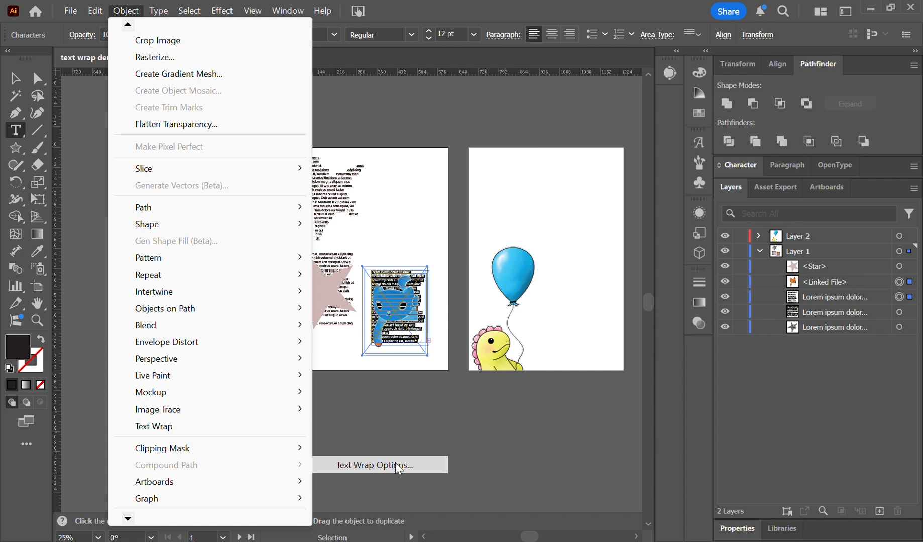
click(624, 193)
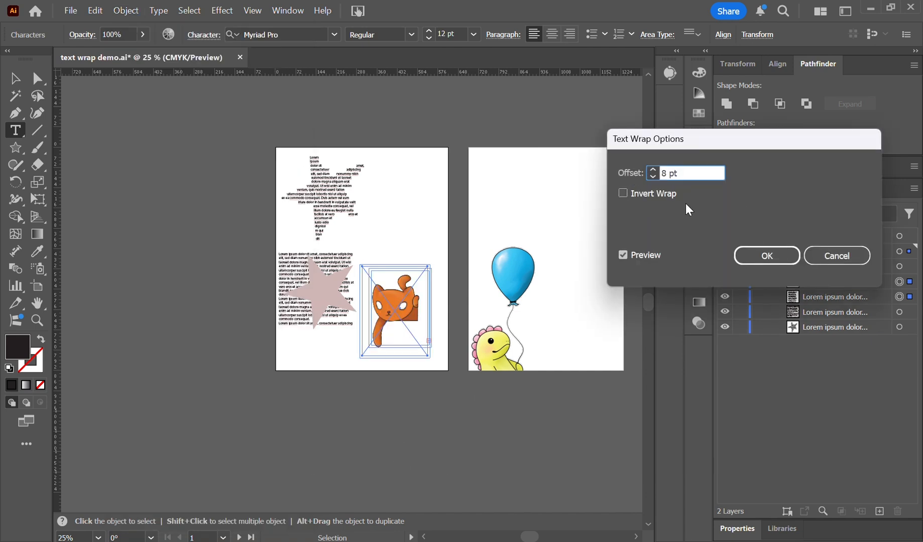
click(757, 256)
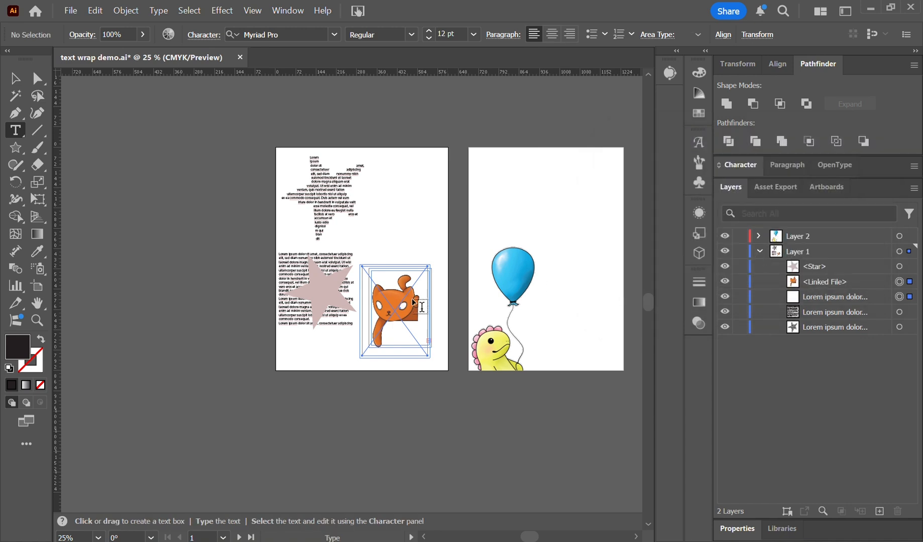
Move the cat image and its text box together up beside the star-shaped text on the first artboard.
click(18, 78)
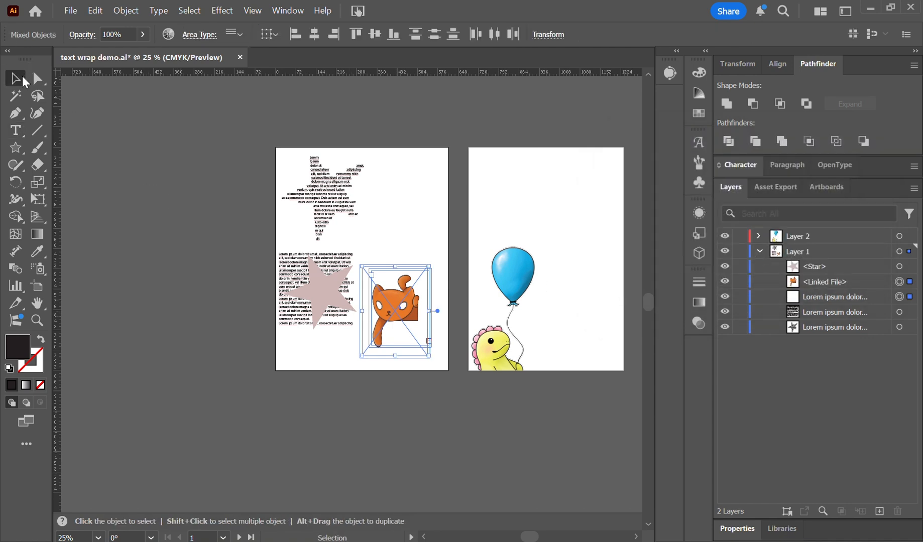
mouse_move(413, 297)
mouse_down()
mouse_move(424, 285)
mouse_move(412, 241)
mouse_move(417, 304)
mouse_up()
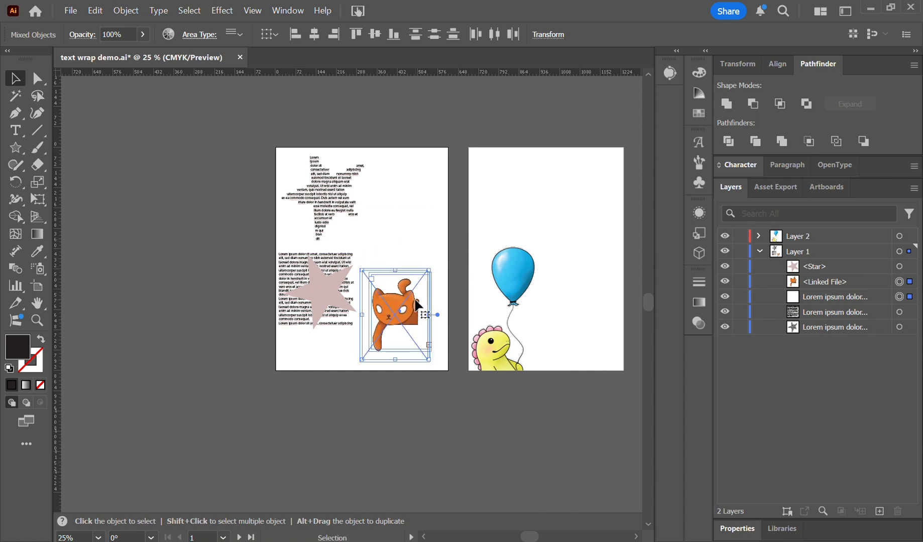
drag(401, 296, 407, 240)
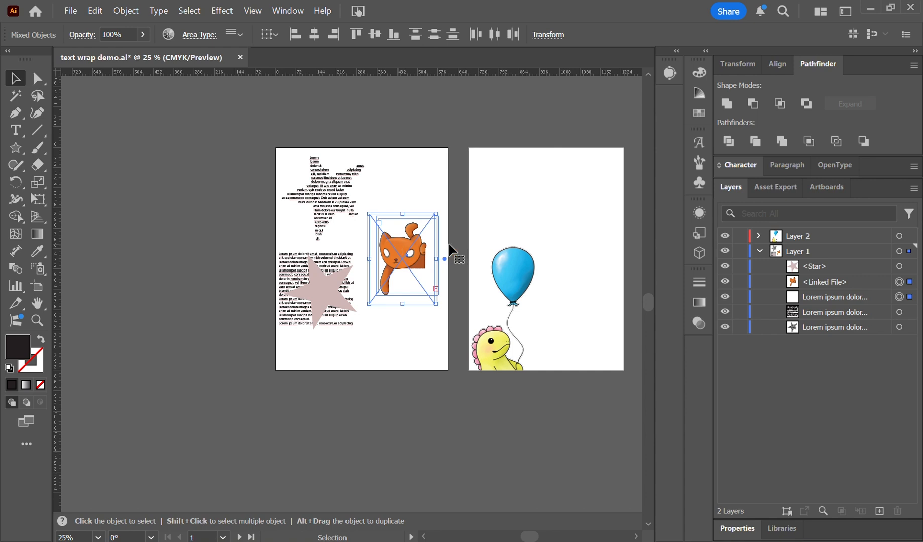
Embed the linked cat image and nudge it slightly down within its text box.
click(911, 283)
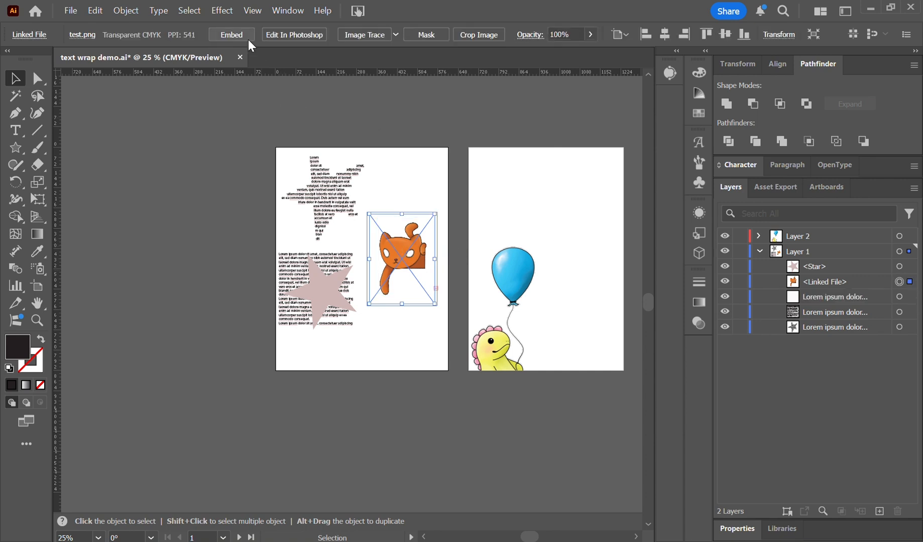
click(232, 31)
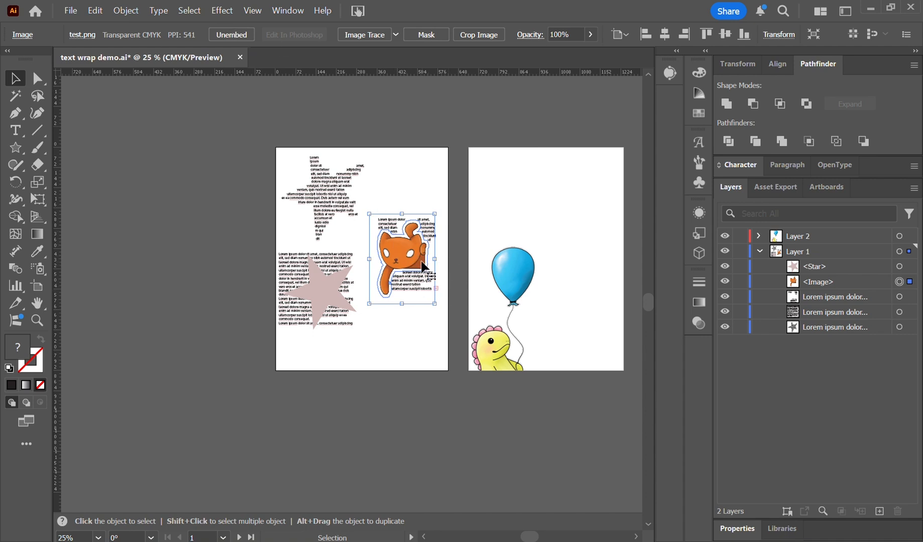
mouse_move(413, 250)
mouse_down()
mouse_move(411, 294)
mouse_move(415, 262)
mouse_up()
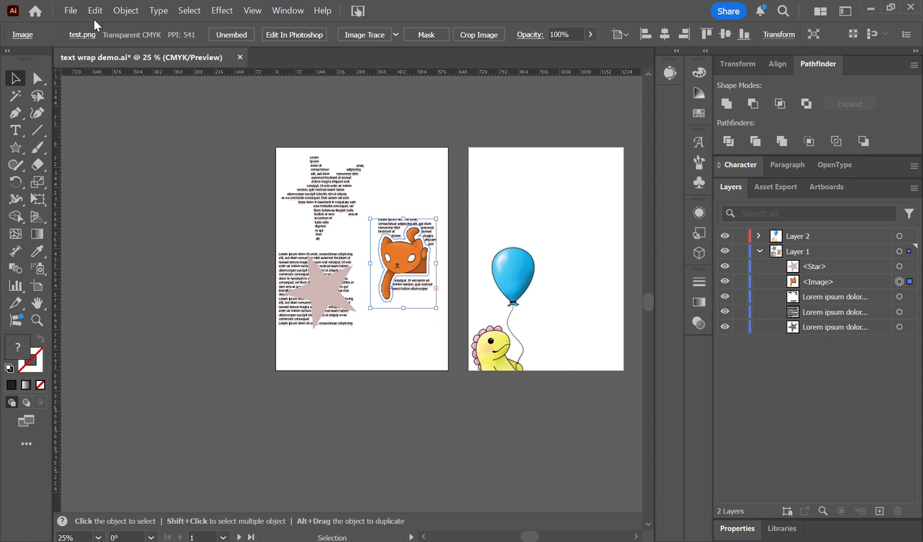
Reopen the text wrap options for the cat image and lower the offset to 3 pt.
click(126, 11)
mouse_move(266, 428)
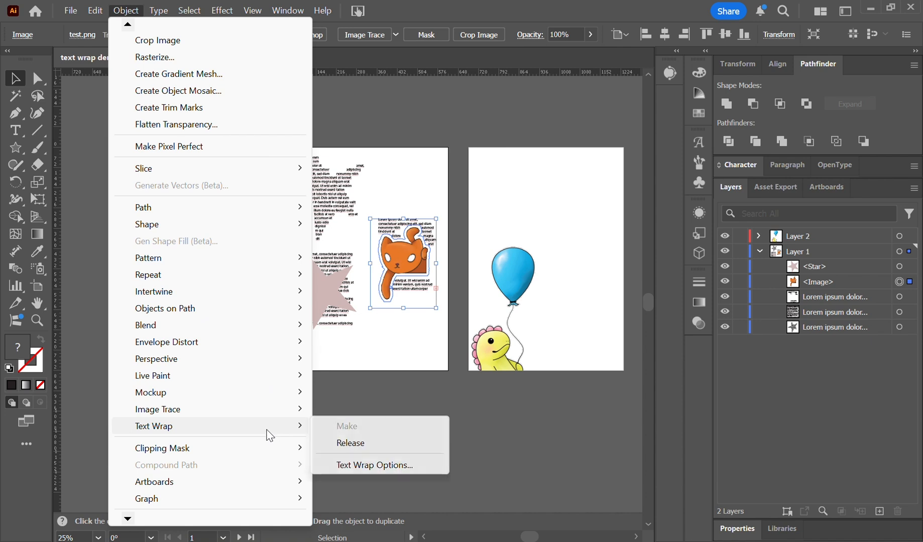
click(377, 466)
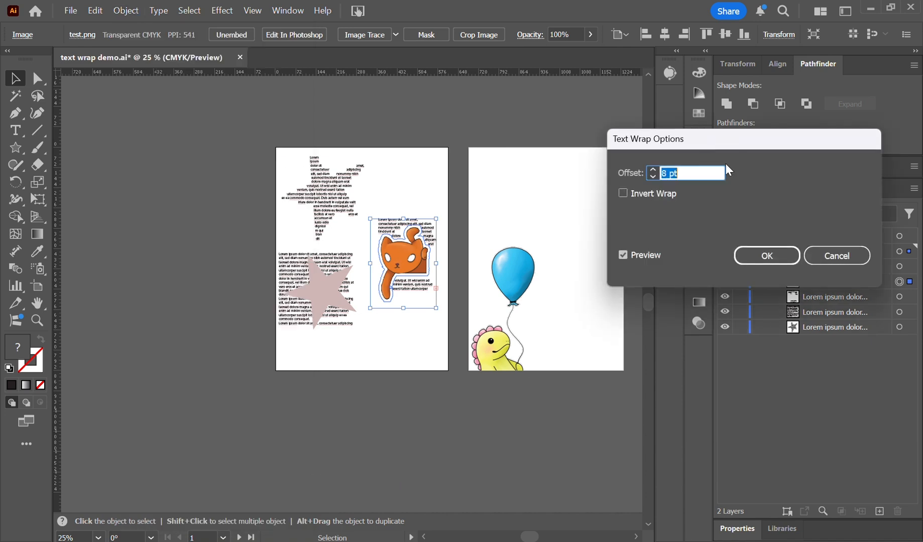
click(653, 176)
click(653, 177)
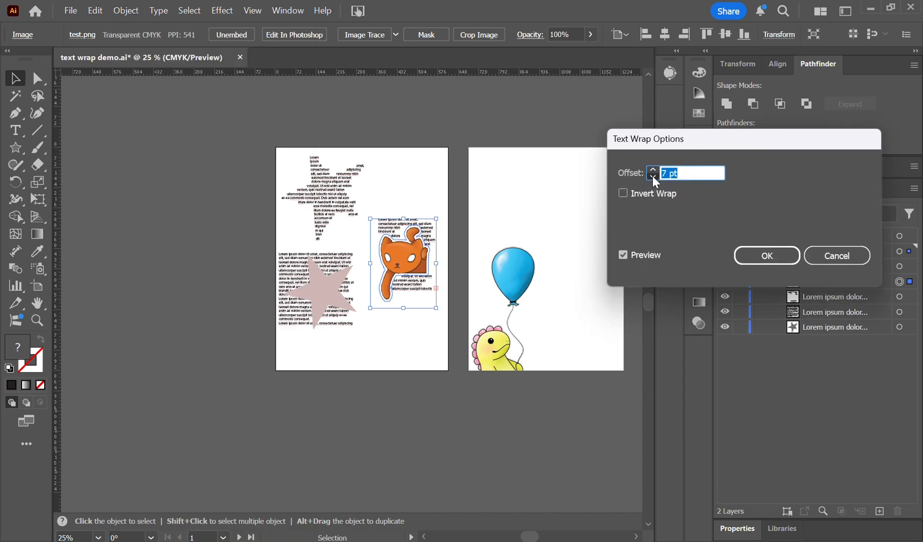
click(653, 176)
click(653, 176)
click(652, 176)
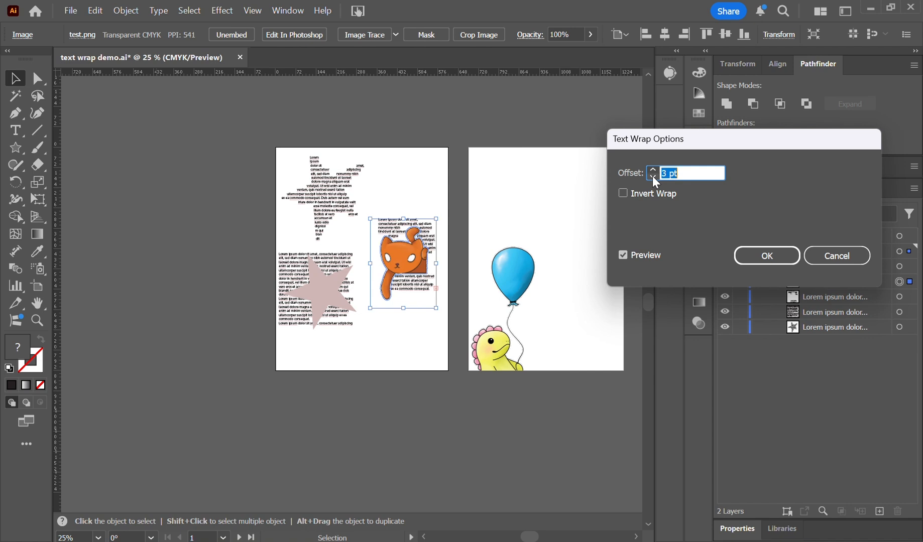
Raise the cat's text wrap offset to 14 pt to preview a wider gap around it.
click(654, 170)
click(653, 170)
click(653, 170)
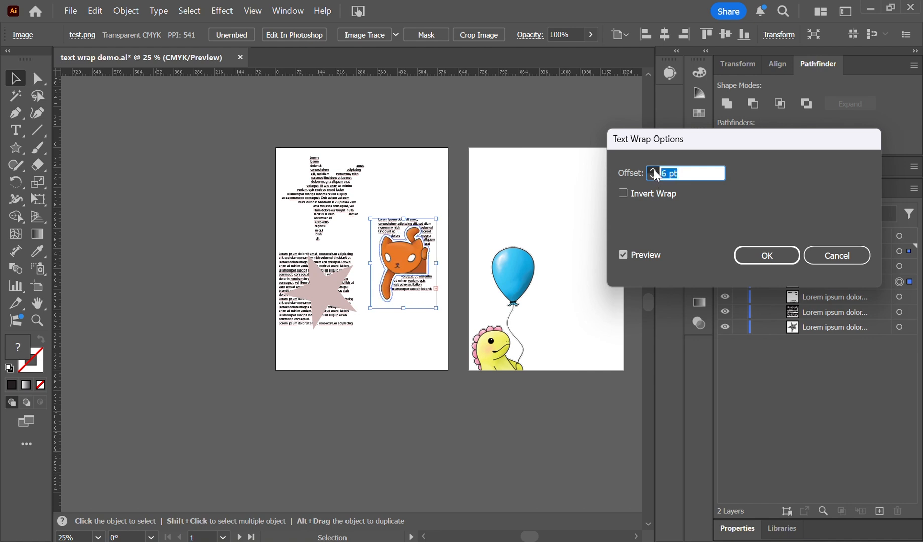
click(654, 170)
click(654, 169)
click(653, 170)
click(654, 170)
click(653, 169)
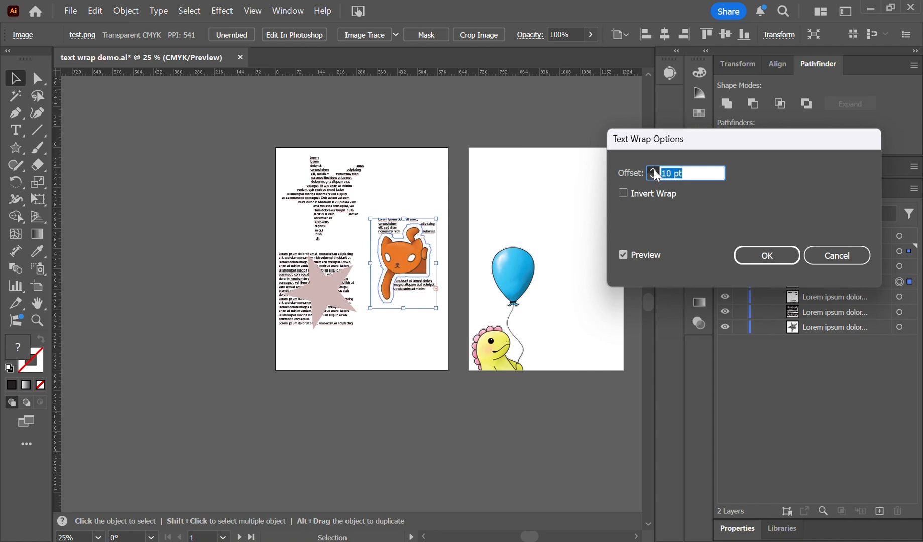
key(Up)
key(Up)
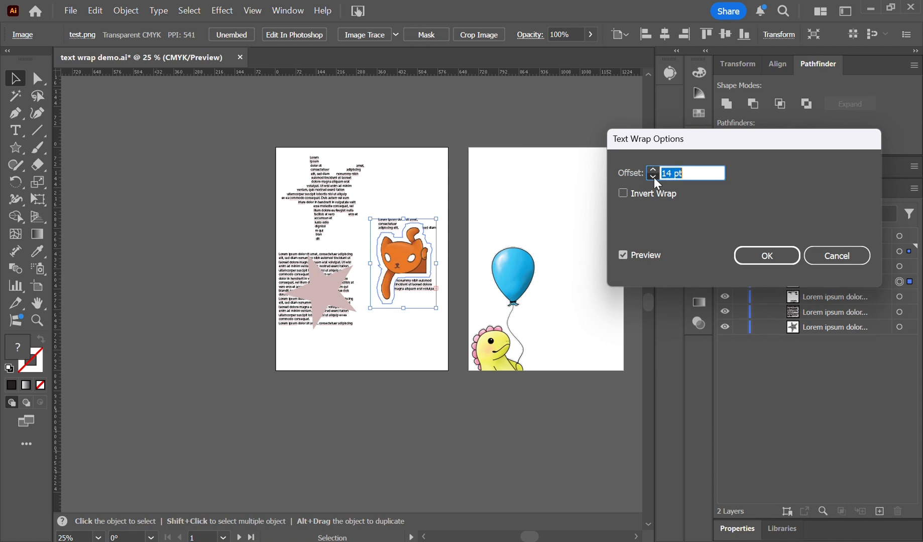
Reduce the cat's text wrap offset to about 10 pt and apply it.
click(653, 177)
click(653, 177)
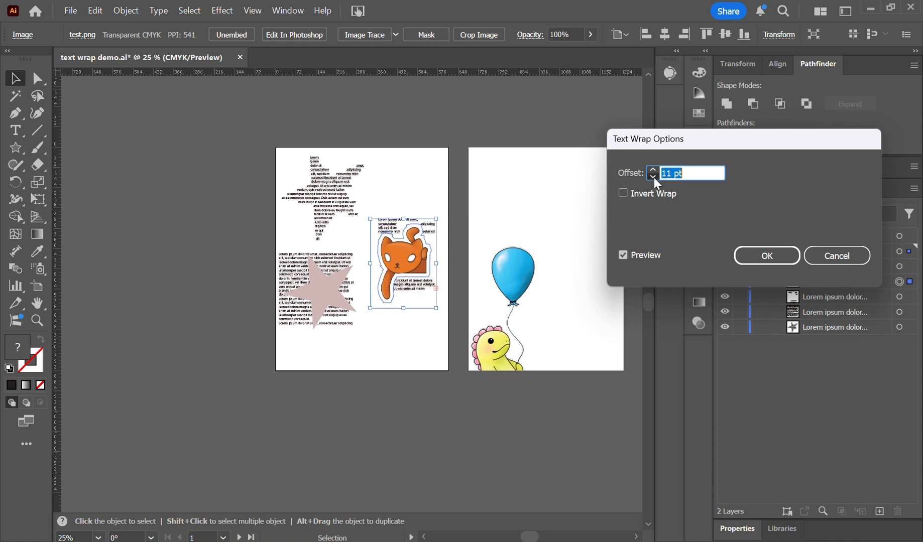
click(653, 177)
click(768, 255)
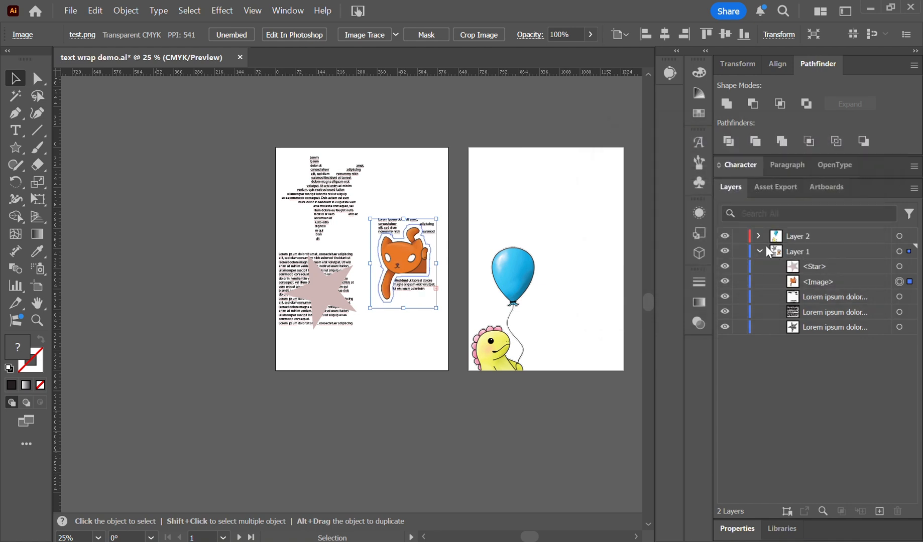
Move the cat image and its text box down level with the star, and enlarge that text box.
drag(402, 260, 400, 300)
drag(405, 226, 399, 263)
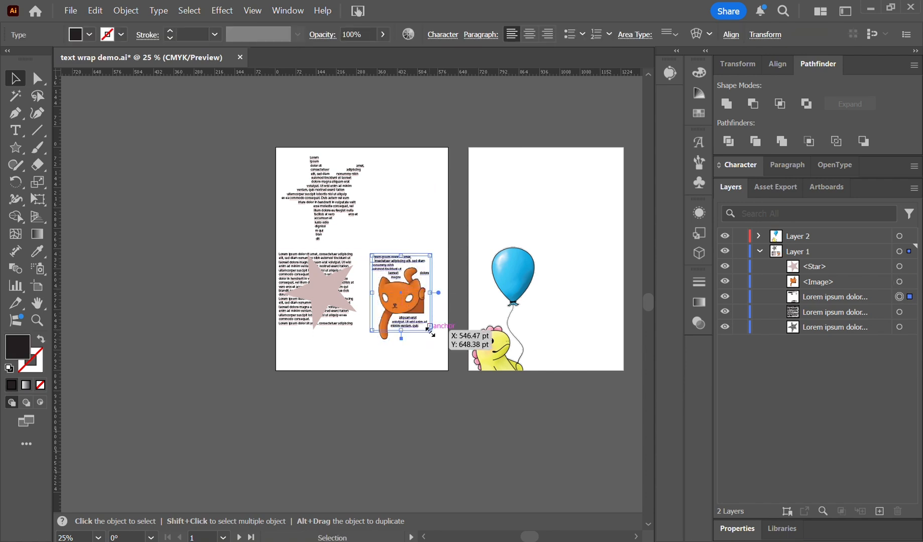
drag(430, 330, 405, 334)
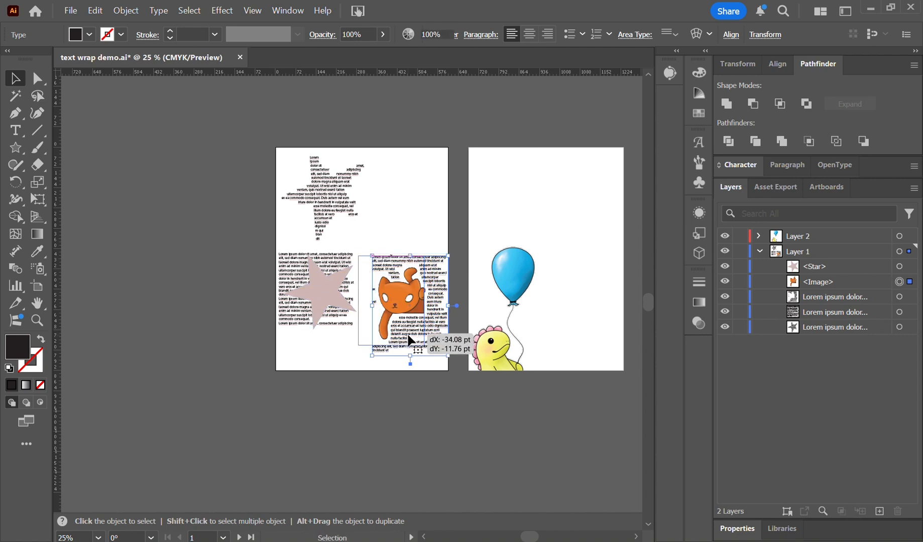
Shift the text box on the star slightly right, and place a copy of the star beneath that text in Layer 1.
click(321, 278)
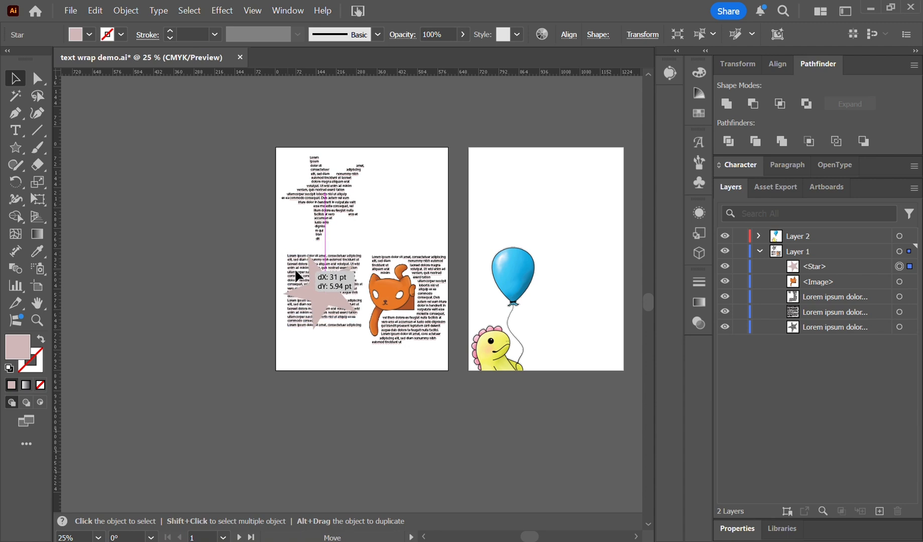
drag(295, 269, 303, 268)
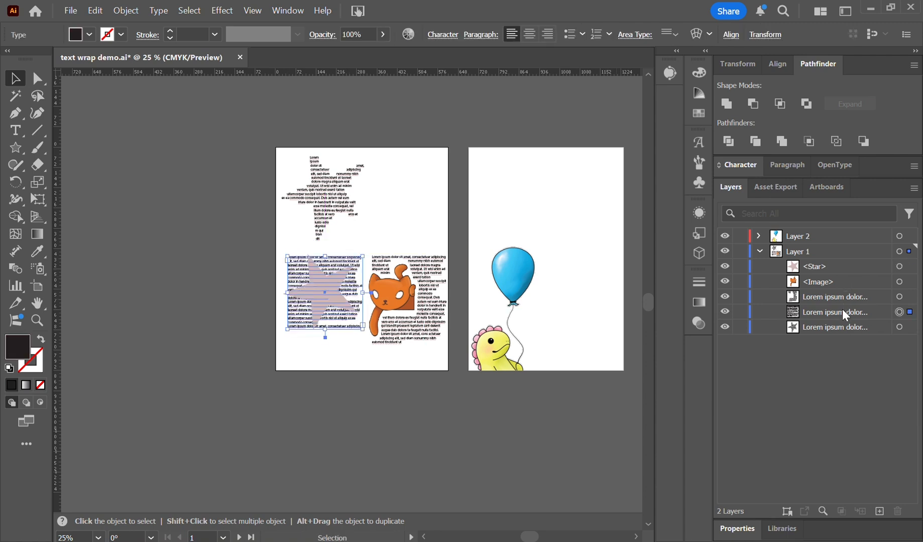
click(842, 269)
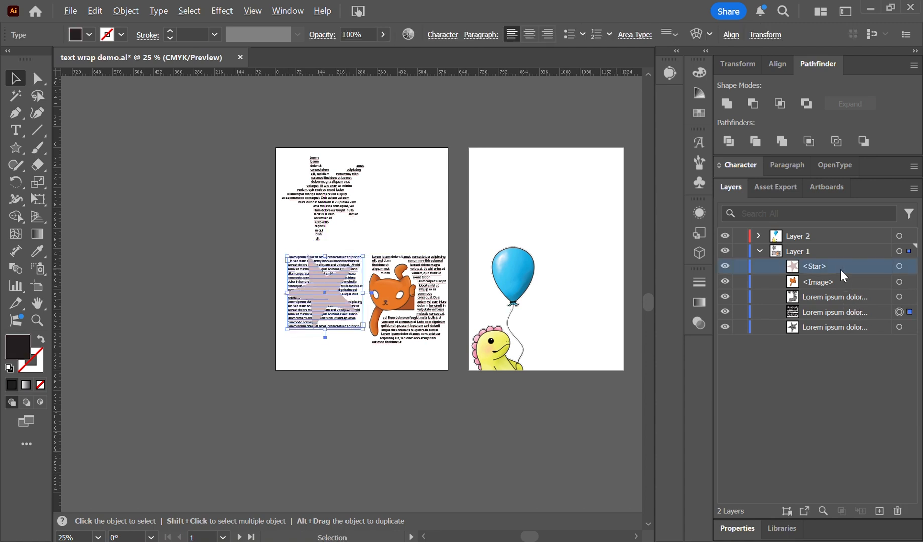
drag(840, 269, 842, 322)
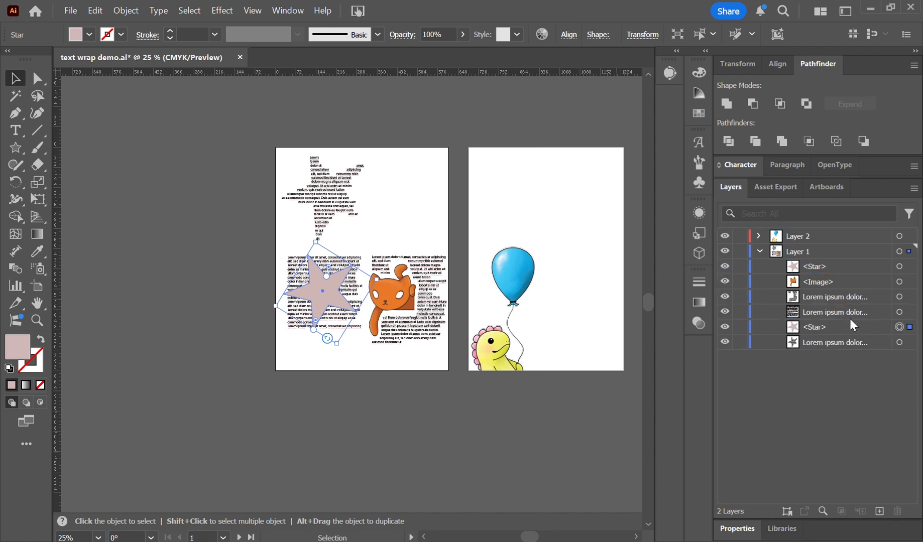
Select the top star together with the text box below it and make a text wrap.
click(899, 312)
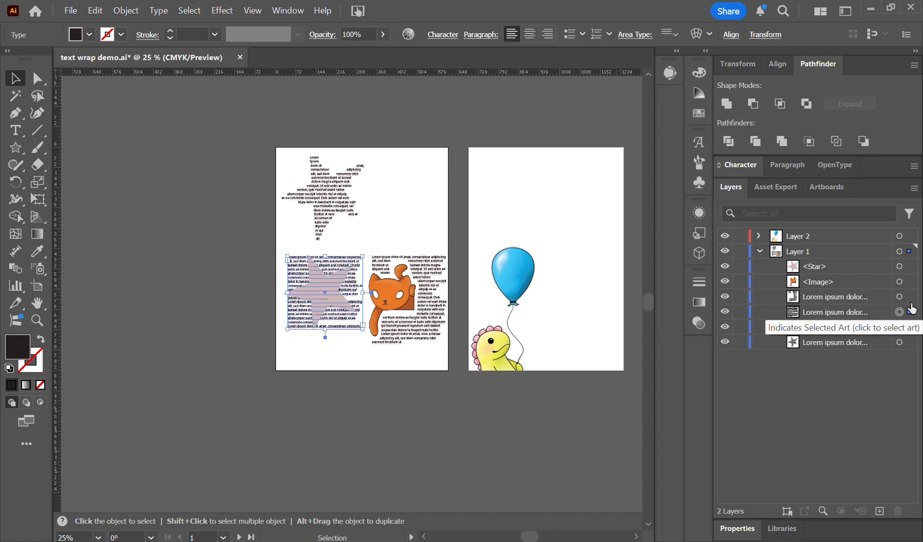
shift+click(909, 271)
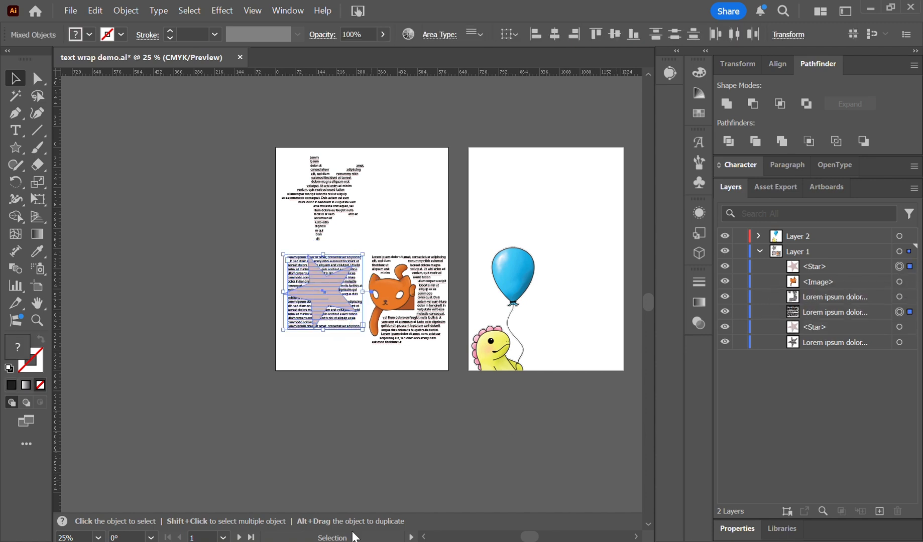
click(125, 10)
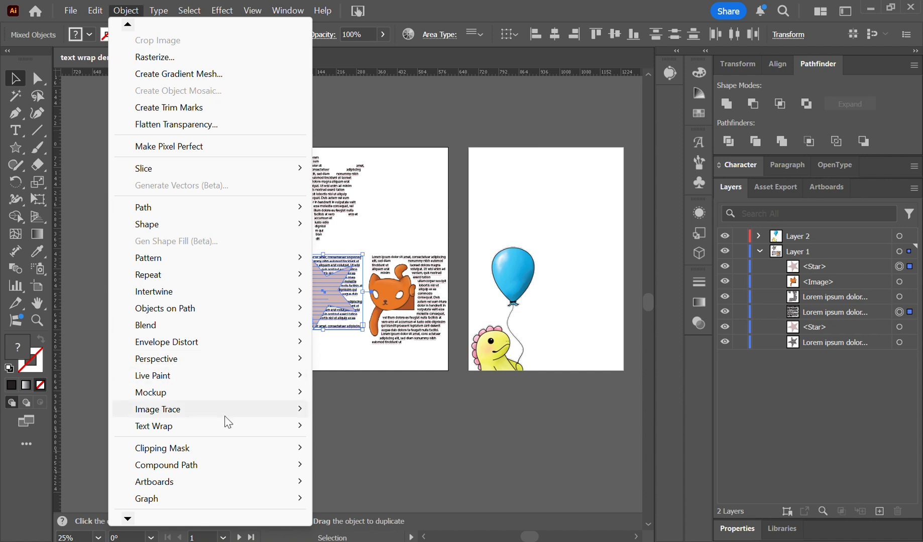
mouse_move(229, 427)
click(346, 426)
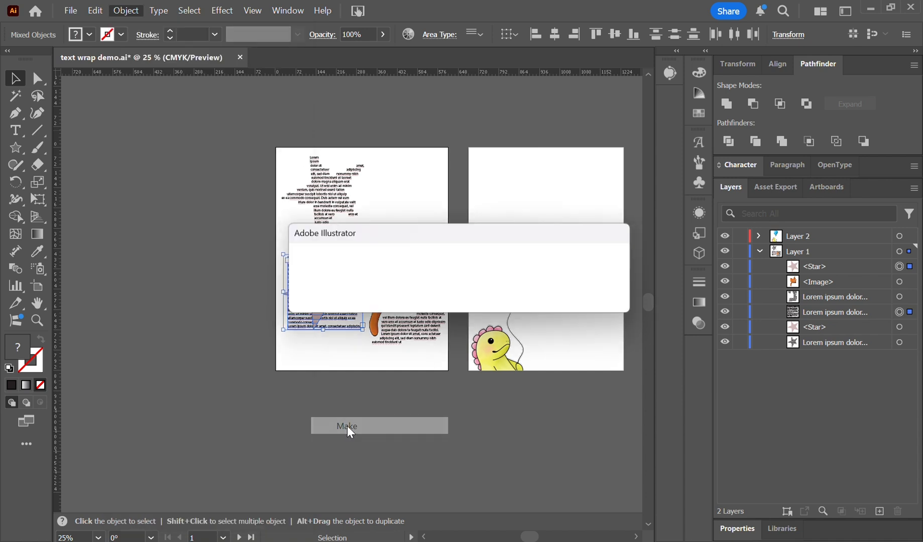
click(539, 298)
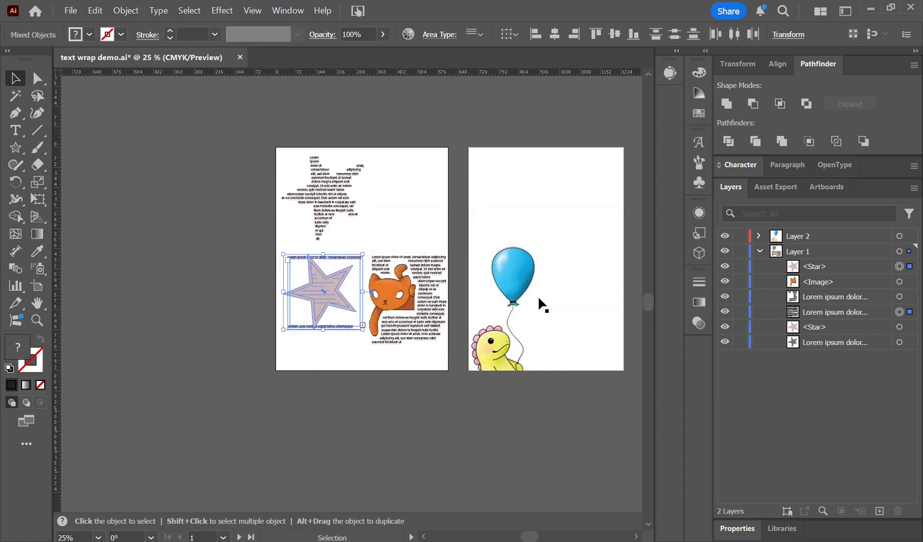
Toggle Invert Wrap for the star's text wrap and accept it enabled with a 9 pt offset.
click(95, 9)
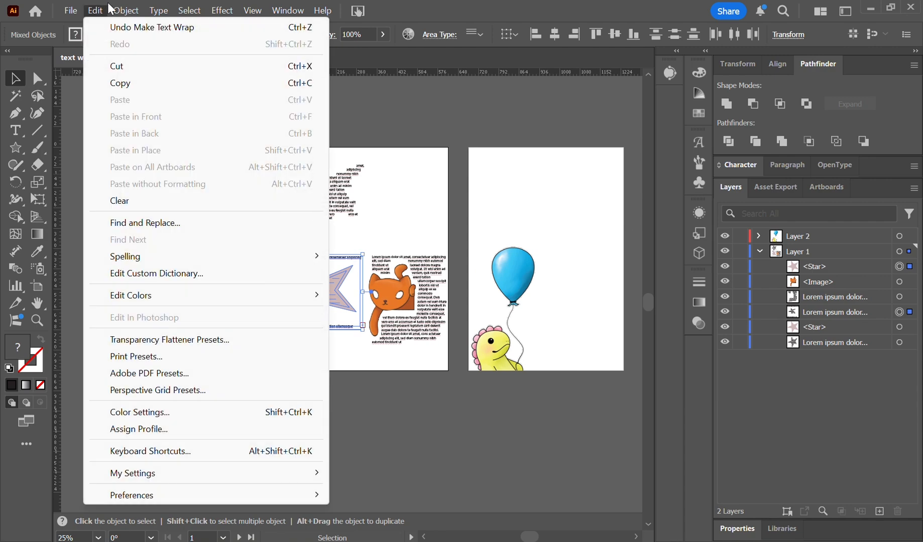
mouse_move(125, 10)
mouse_move(228, 427)
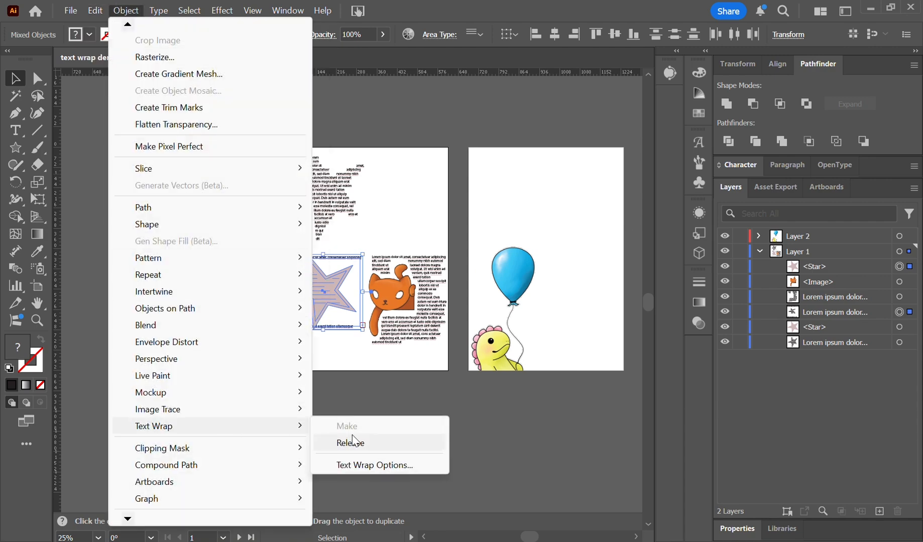
click(375, 466)
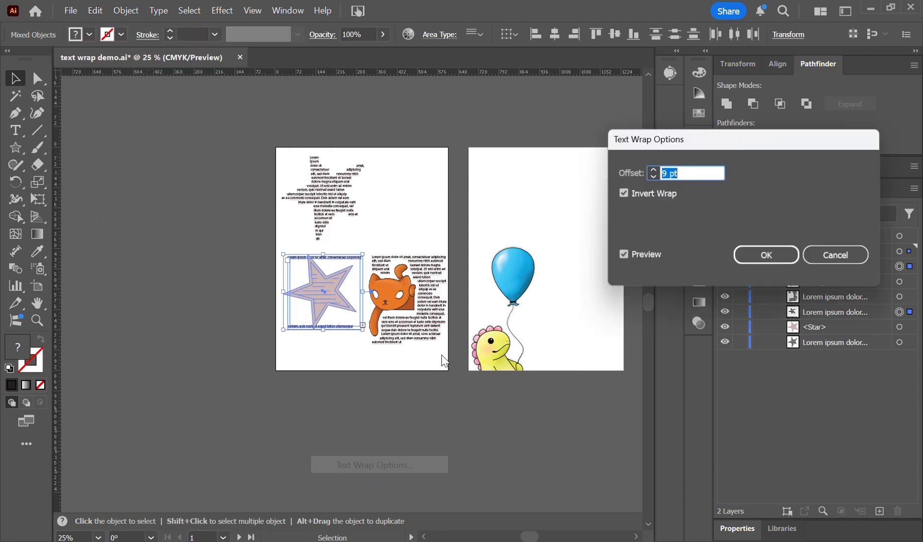
click(647, 195)
click(647, 196)
click(650, 196)
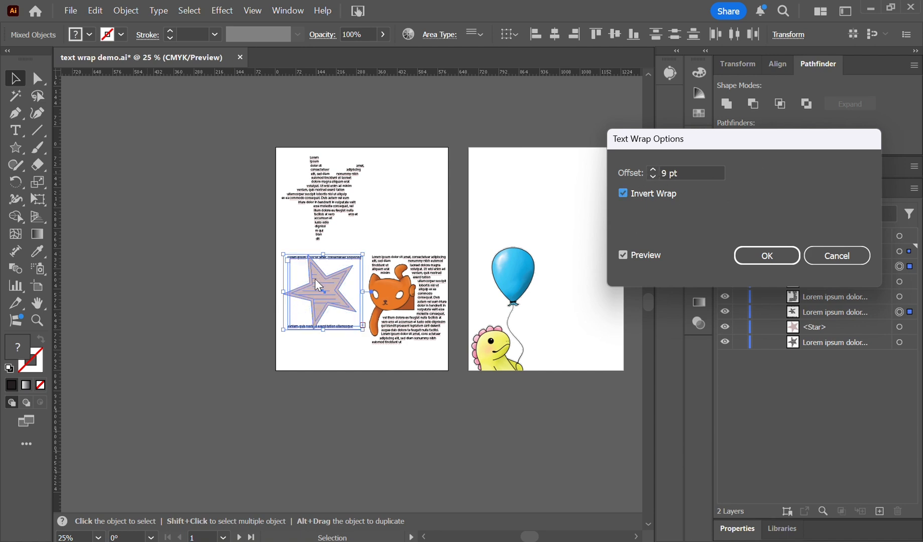
click(767, 256)
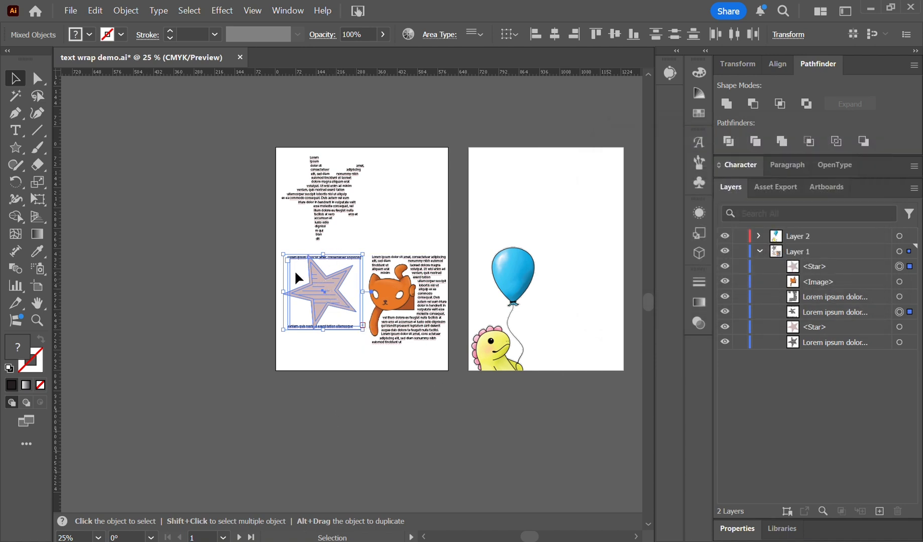
Hide the top star in Layer 1 to examine the text wrapped inside the star shape.
click(725, 266)
click(250, 368)
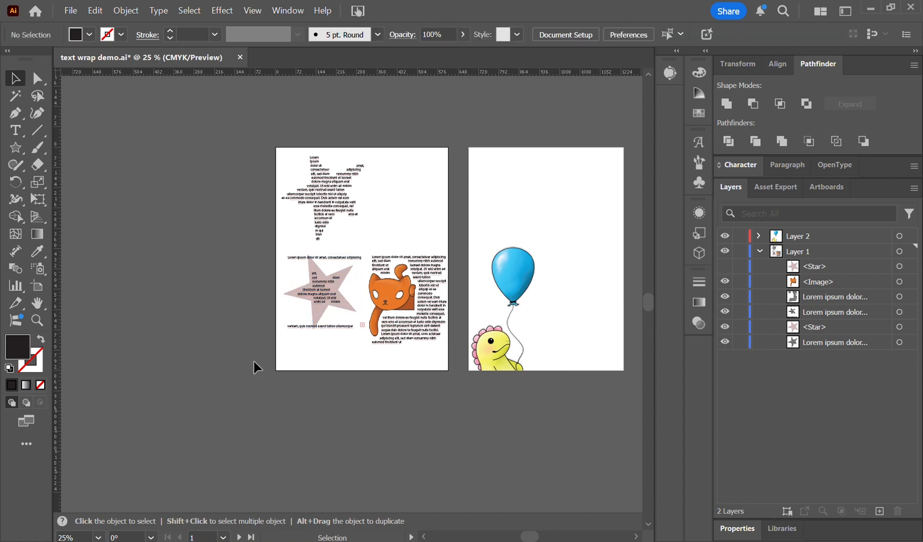
click(338, 264)
key(ctrl+plus)
key(ctrl+plus)
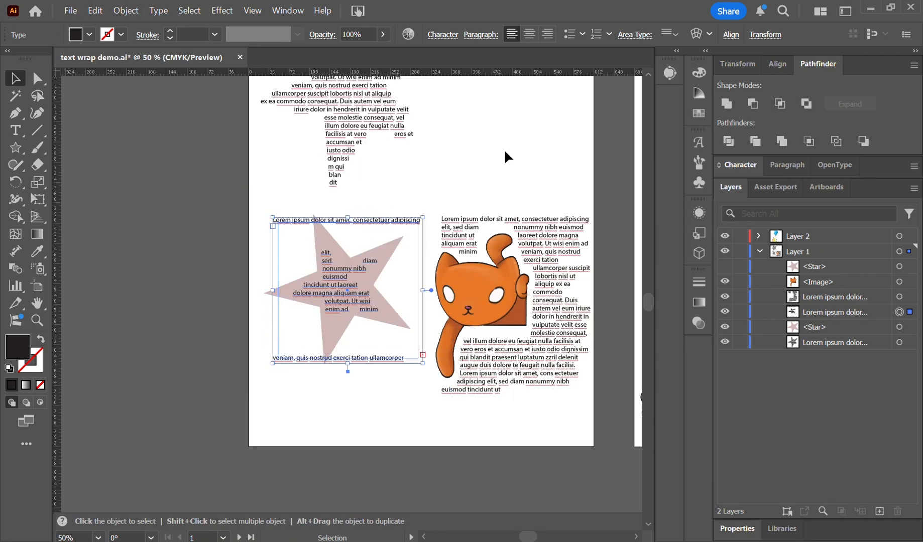
Show and select the top star again, and reduce its inverted text wrap offset to below 6 pt.
click(723, 267)
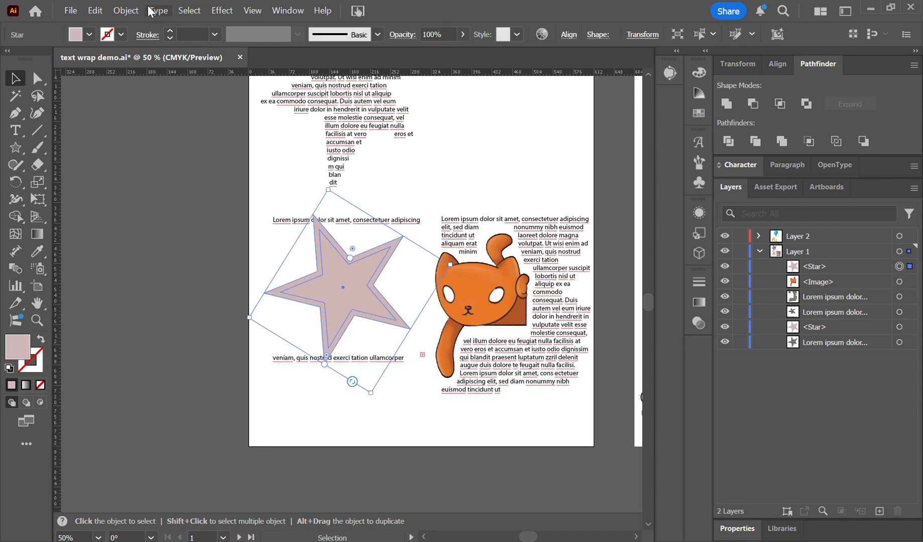
click(126, 10)
mouse_move(246, 428)
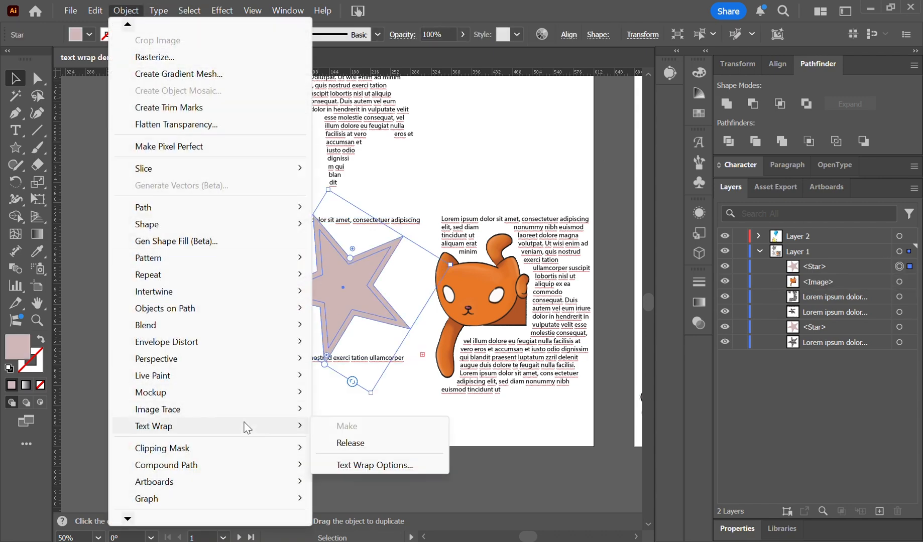
click(389, 465)
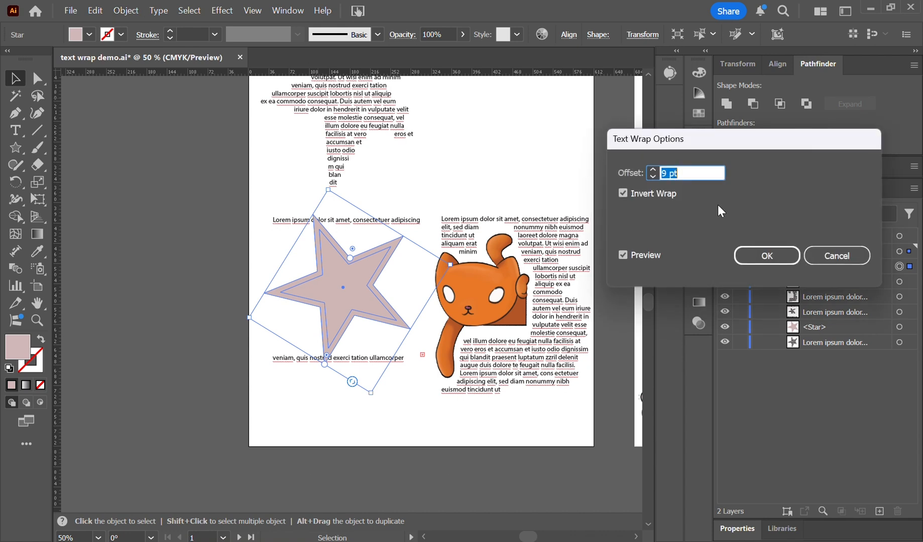
click(653, 177)
click(652, 177)
click(652, 177)
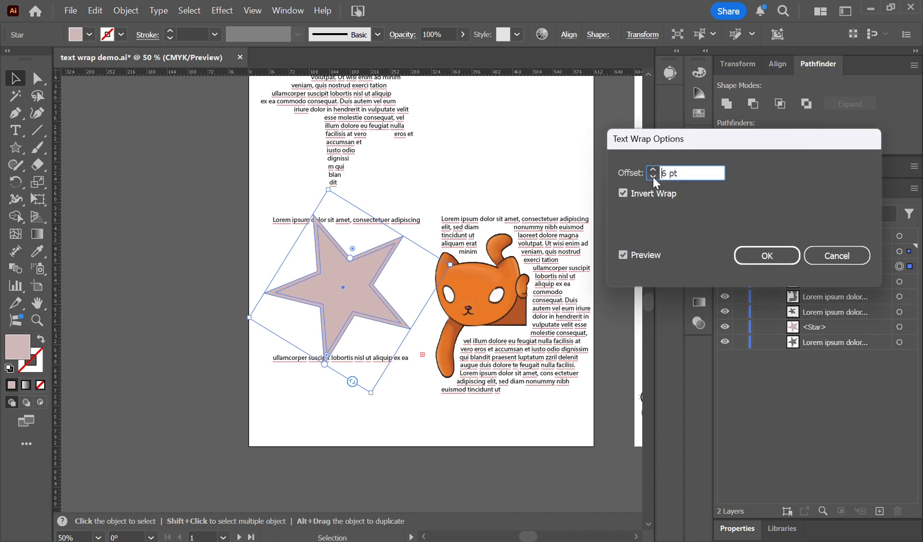
click(653, 177)
click(652, 177)
click(653, 177)
click(653, 177)
click(771, 259)
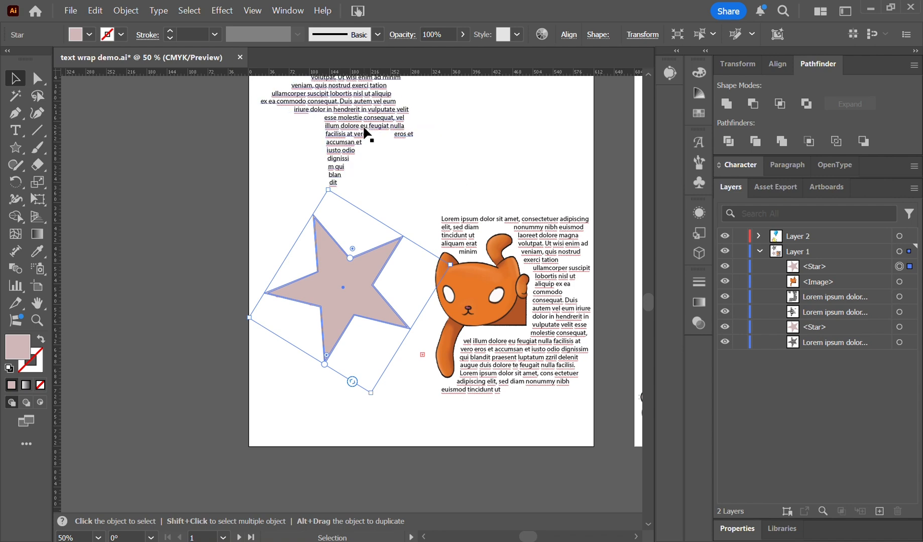
Hide the top star again and bring the second artboard with the balloon and dinosaur into view.
click(725, 266)
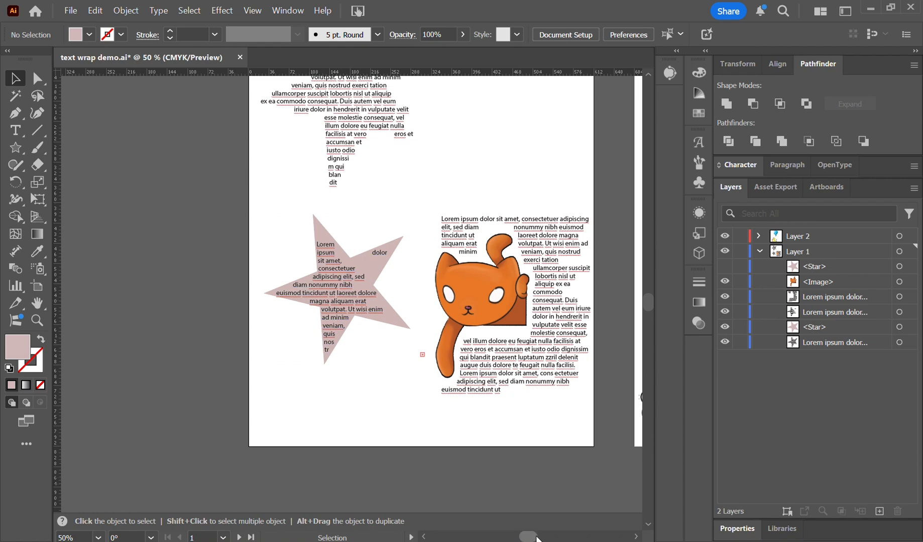
scroll(536, 537, right, 10)
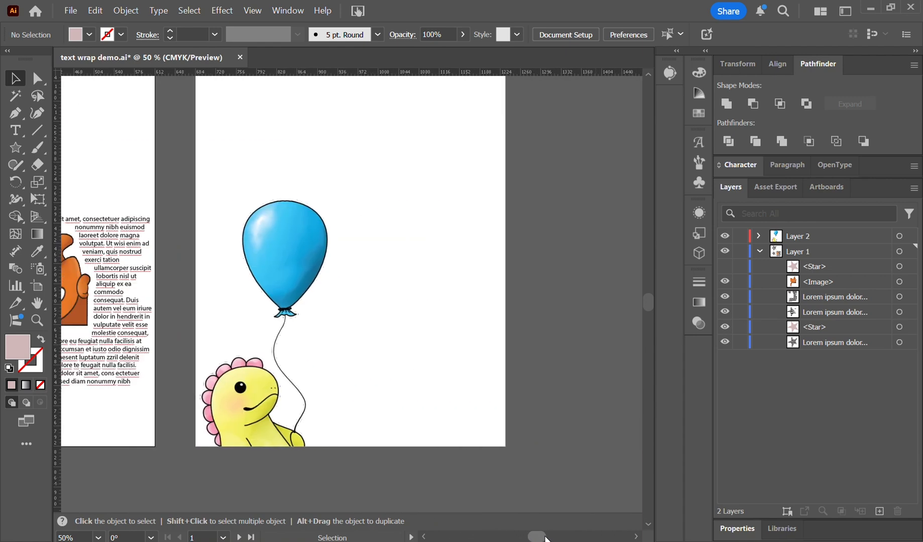
key(ctrl+minus)
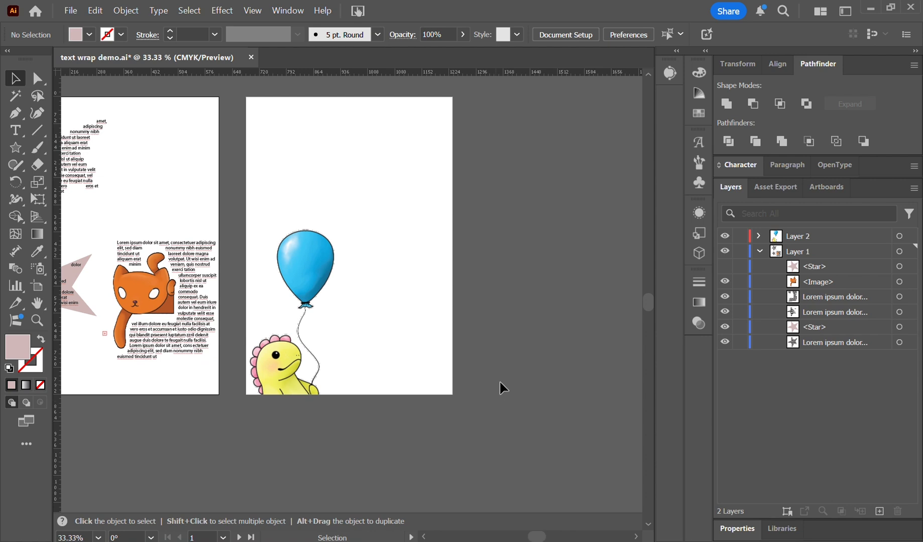
Expand Layer 2 and add a new layer above it, over the balloon and dinosaur image.
click(758, 236)
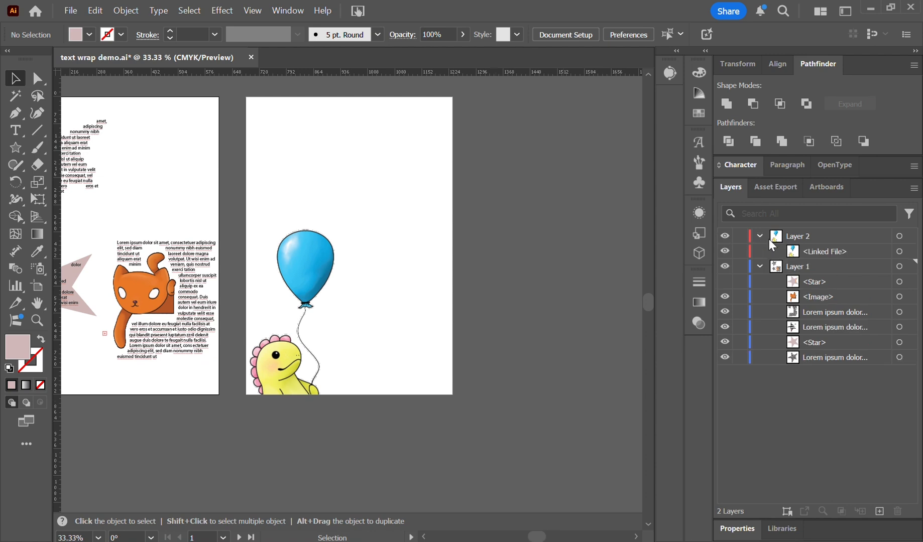
click(883, 252)
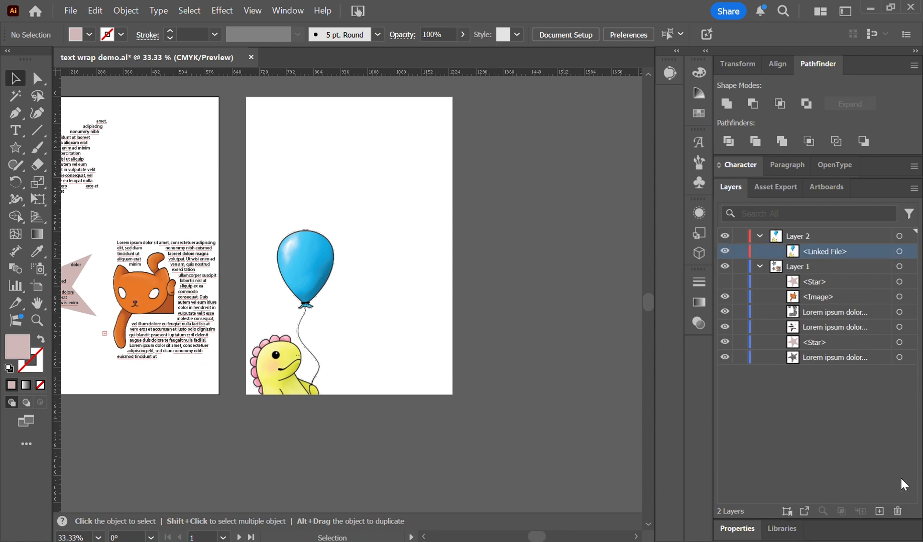
click(880, 512)
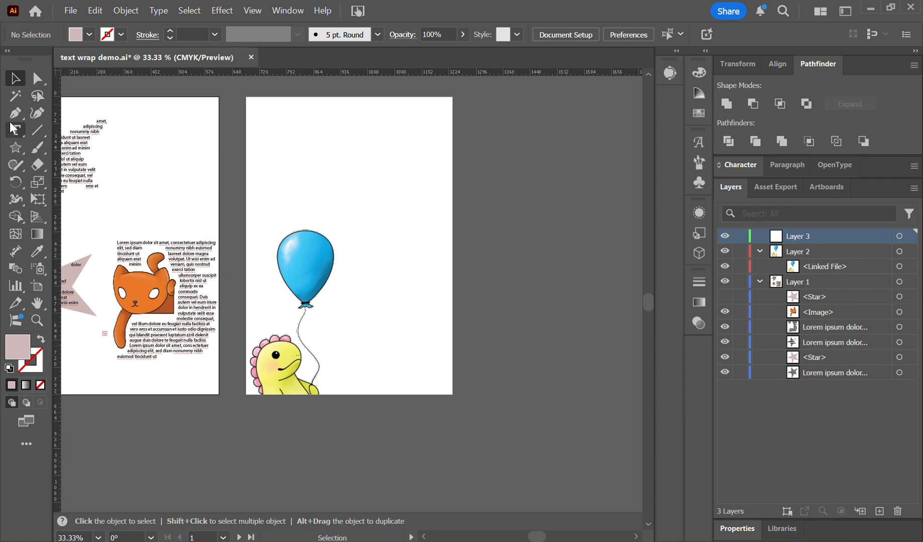
Draw a rectangle on the new layer covering the area above the balloon, inset from the artboard's edges.
click(14, 147)
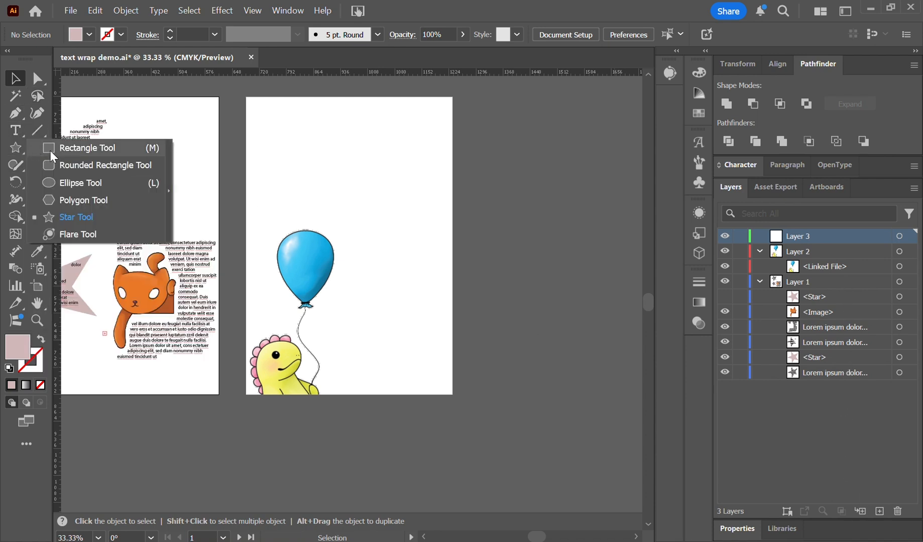
click(77, 179)
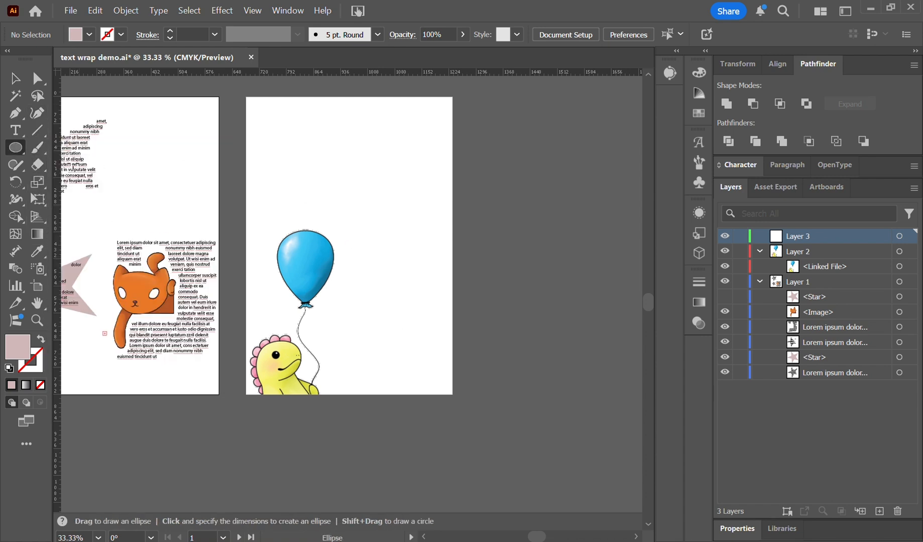
right_click(17, 149)
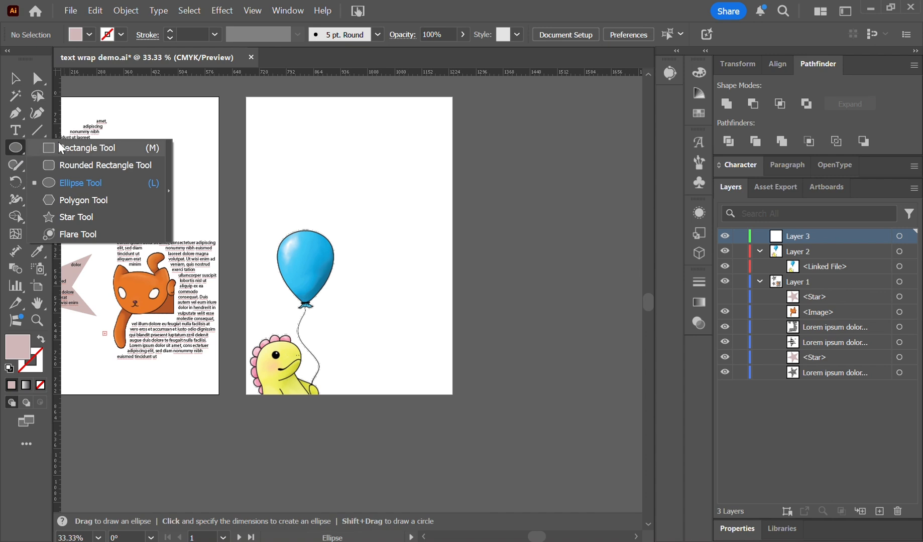
click(77, 154)
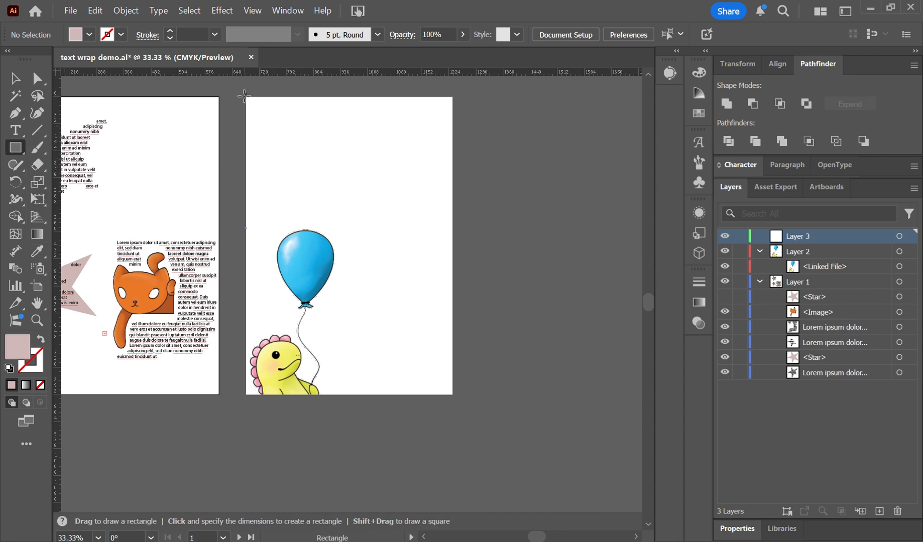
drag(246, 97, 453, 232)
key(ctrl+z)
drag(261, 113, 438, 229)
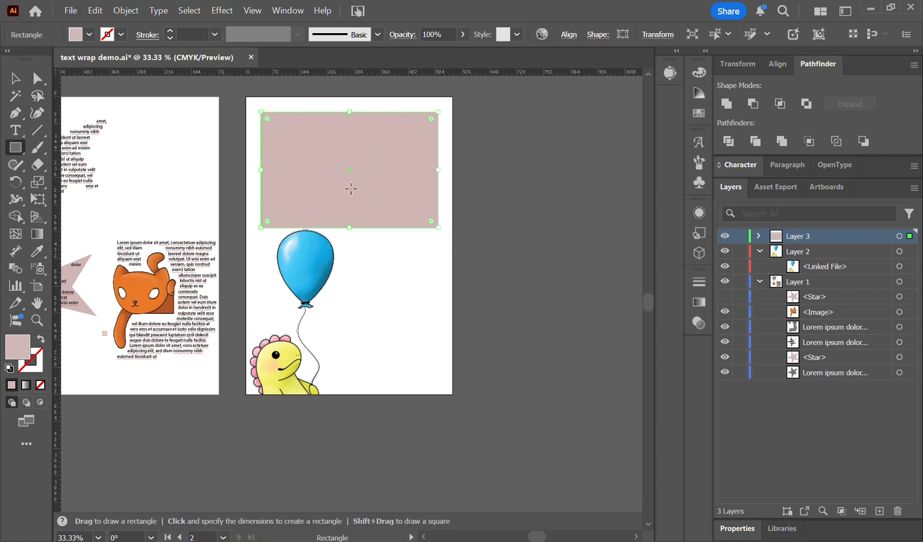
Draw a tall rectangle beside the balloon and dinosaur, overlapping the upper rectangle and ending just above the artboard's bottom edge.
mouse_move(356, 205)
mouse_down()
mouse_move(373, 212)
mouse_move(432, 309)
mouse_move(437, 387)
mouse_up()
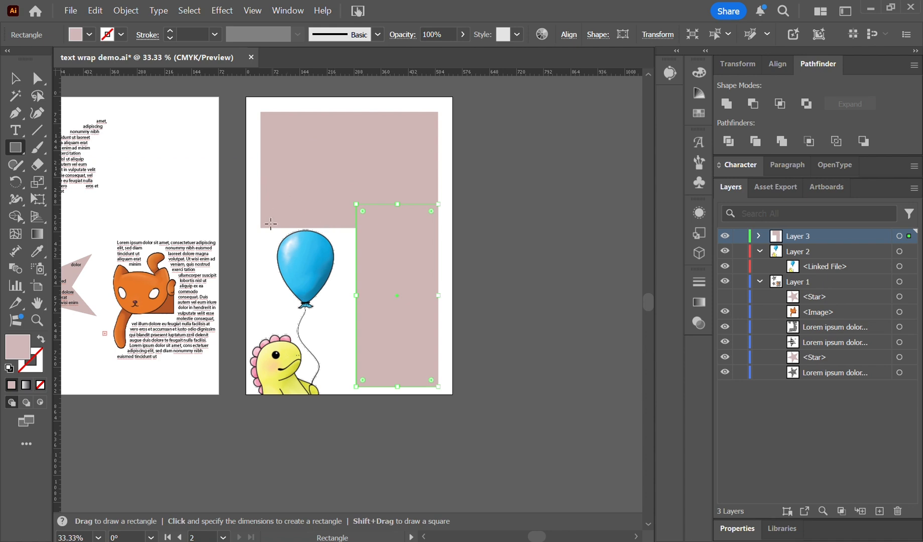
drag(261, 230, 306, 180)
key(Delete)
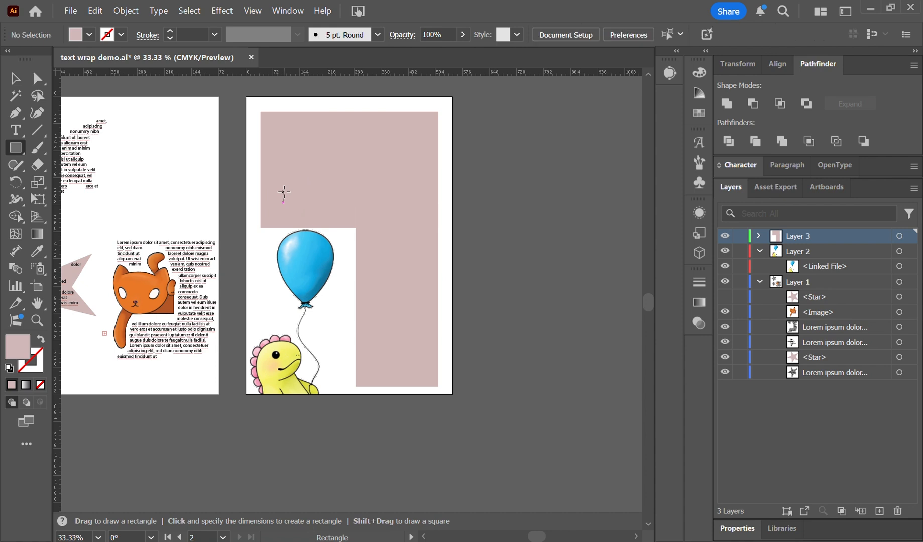
Extend the pink shapes with an enlarged Blob Brush so their inner edge follows the contour of the balloon, string and dinosaur.
click(37, 148)
click(103, 165)
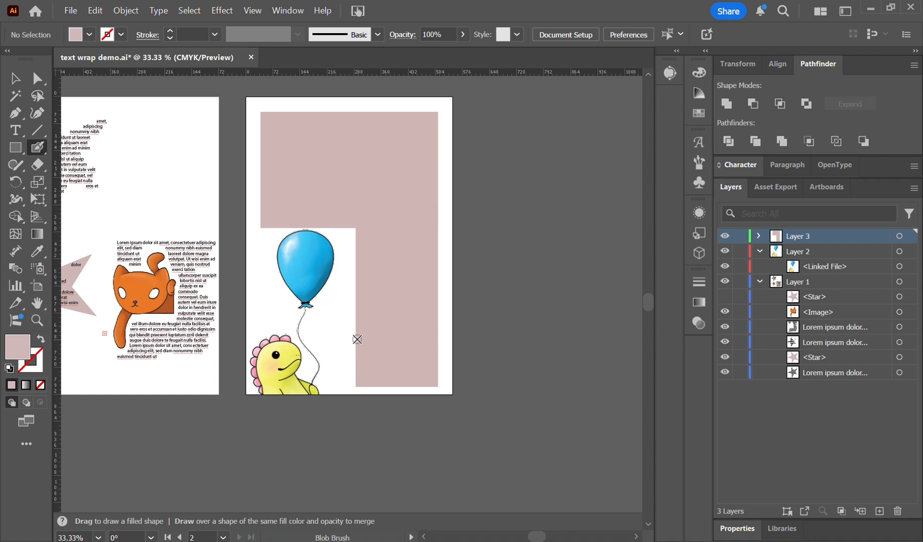
key(bracketright)
key(bracketright)
key(bracketright)
key(bracketright)
key(bracketright)
key(bracketright)
key(bracketright)
key(bracketright)
mouse_move(357, 339)
mouse_down()
mouse_move(357, 332)
mouse_move(329, 325)
mouse_move(349, 369)
mouse_up()
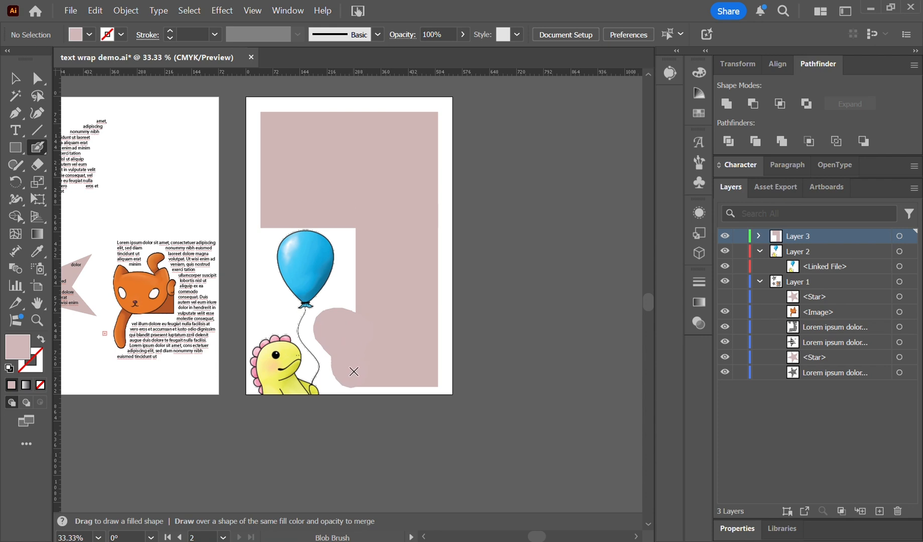
mouse_move(341, 327)
mouse_down()
mouse_move(353, 265)
mouse_move(342, 226)
mouse_up()
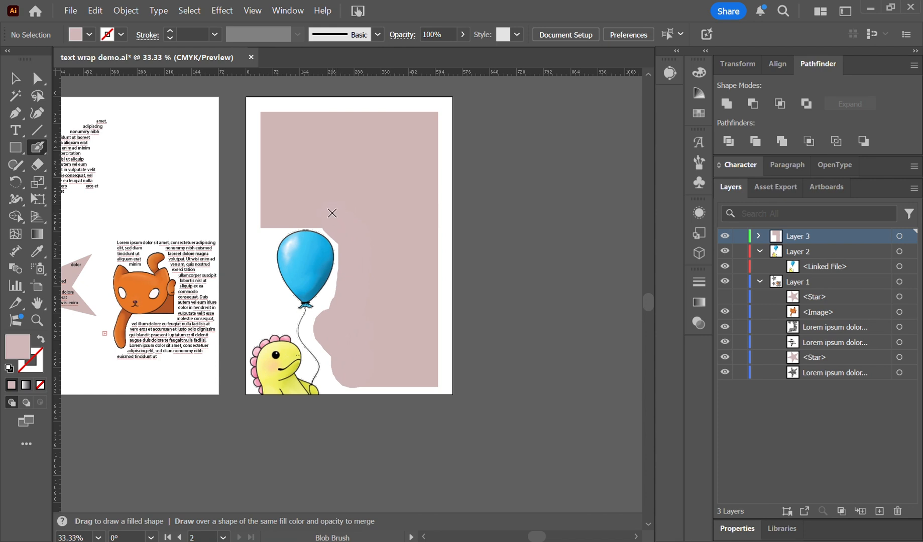
key(shift+x)
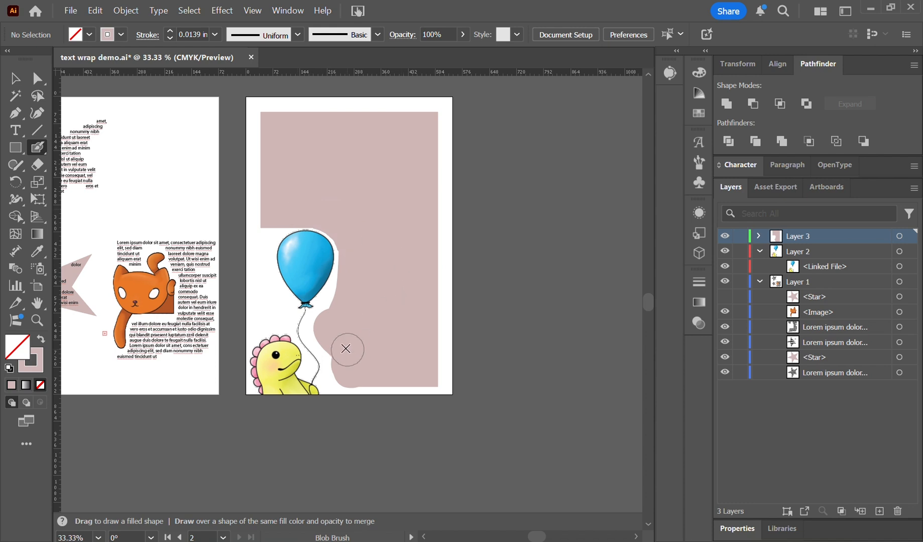
mouse_move(347, 365)
mouse_down()
mouse_move(323, 313)
mouse_move(348, 286)
mouse_move(355, 251)
mouse_up()
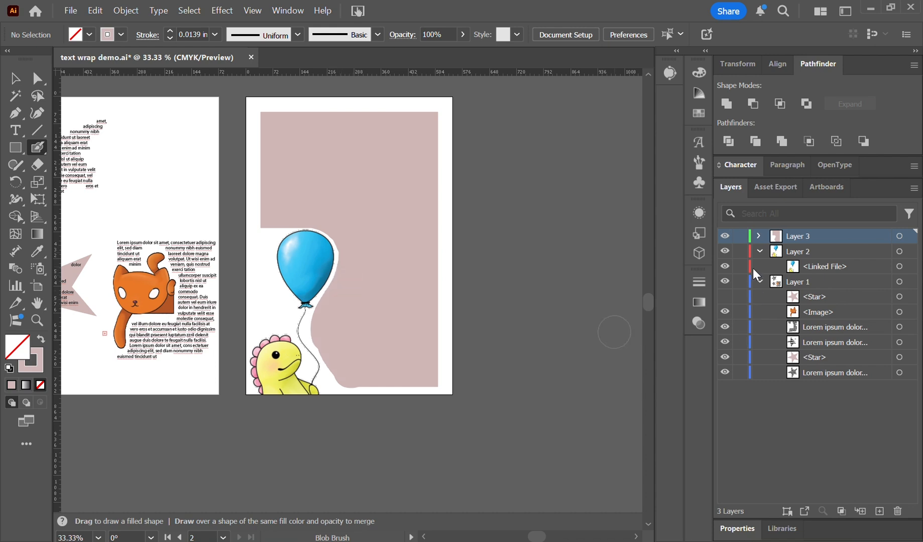
Select the merged pink path in Layer 3 and fill it with placeholder area text using the Type tool.
click(15, 77)
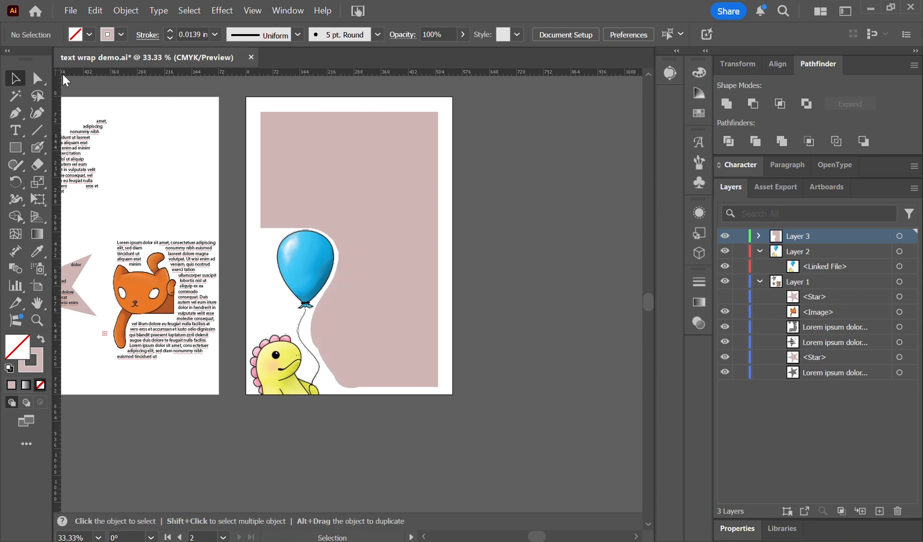
drag(315, 106, 479, 227)
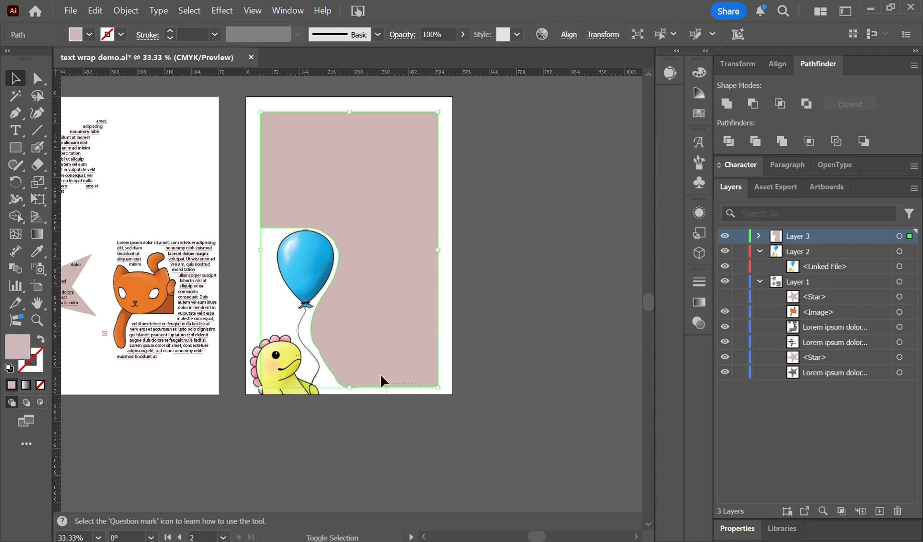
click(338, 311)
click(521, 470)
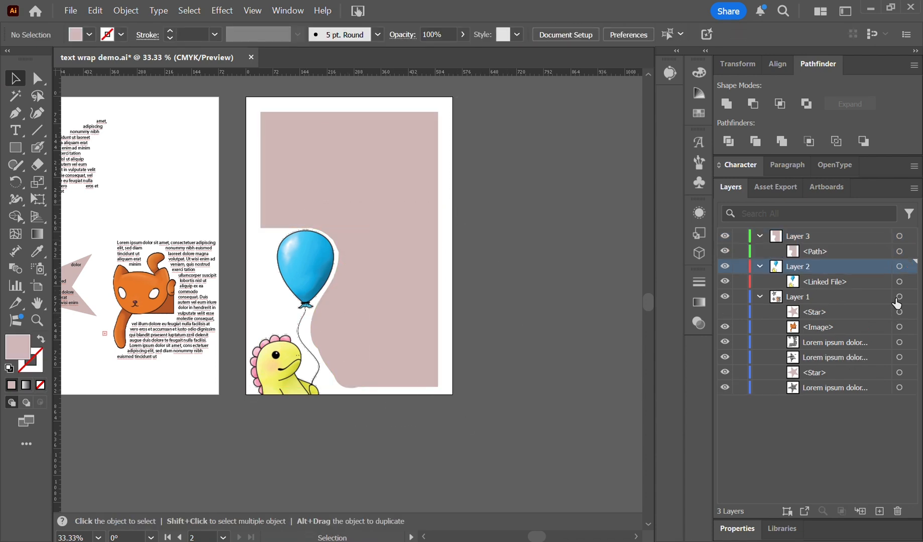
click(909, 240)
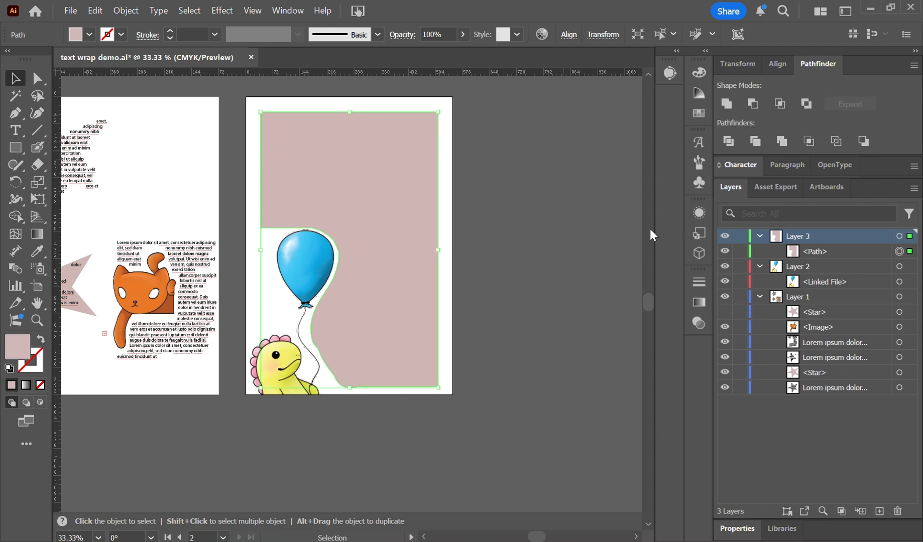
click(15, 130)
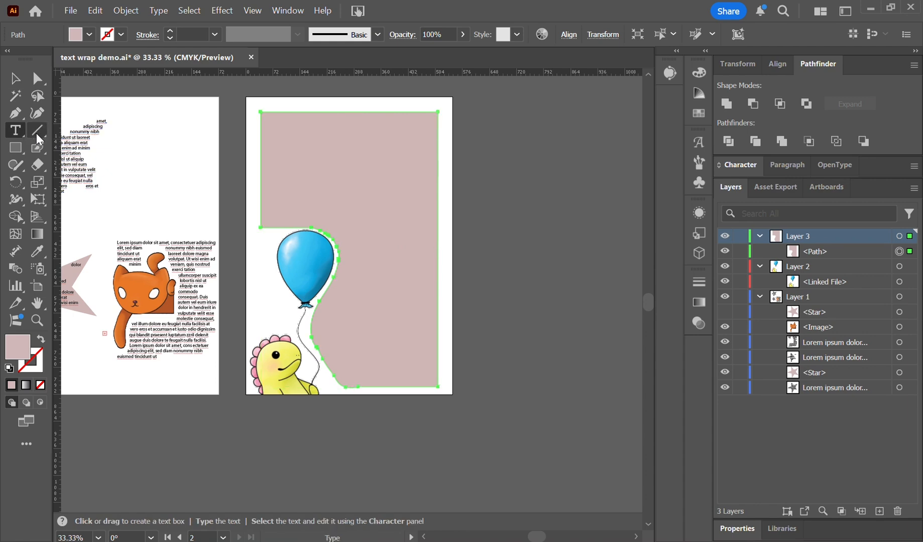
click(264, 122)
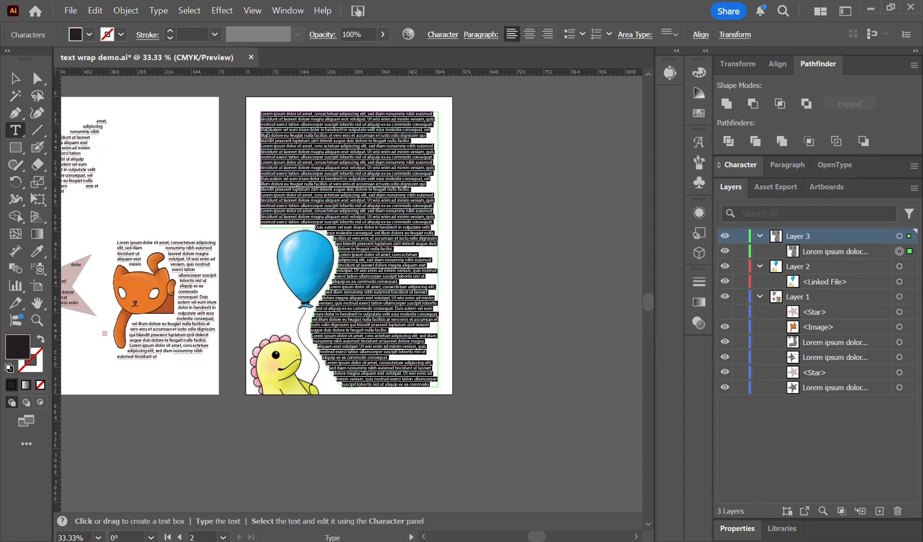
click(15, 78)
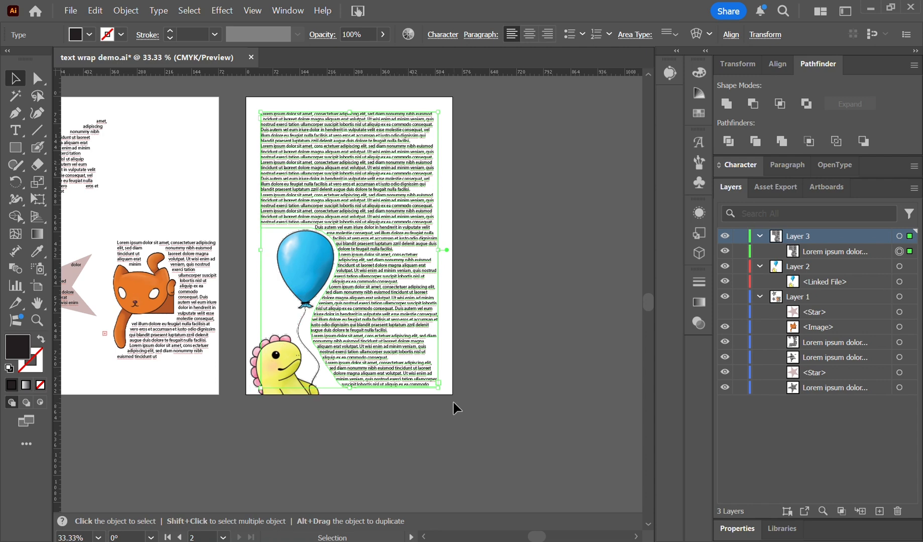
click(379, 442)
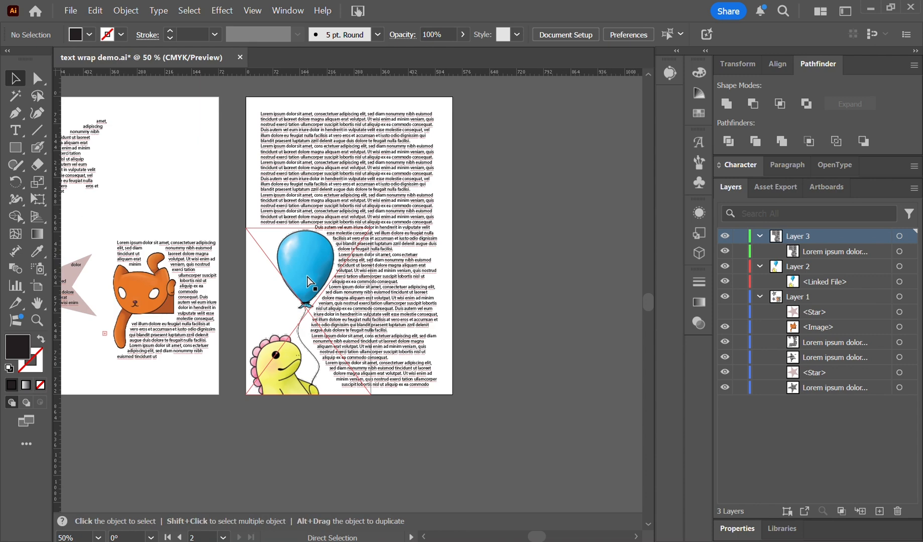
Duplicate the balloon artboard with its artwork beside the original and delete the text from the copy.
key(ctrl+minus)
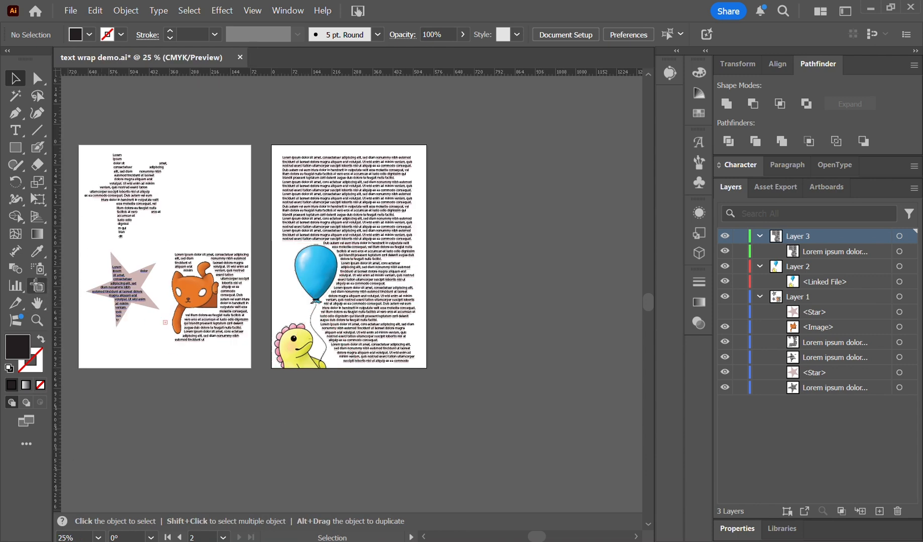
click(37, 286)
drag(289, 322, 458, 324)
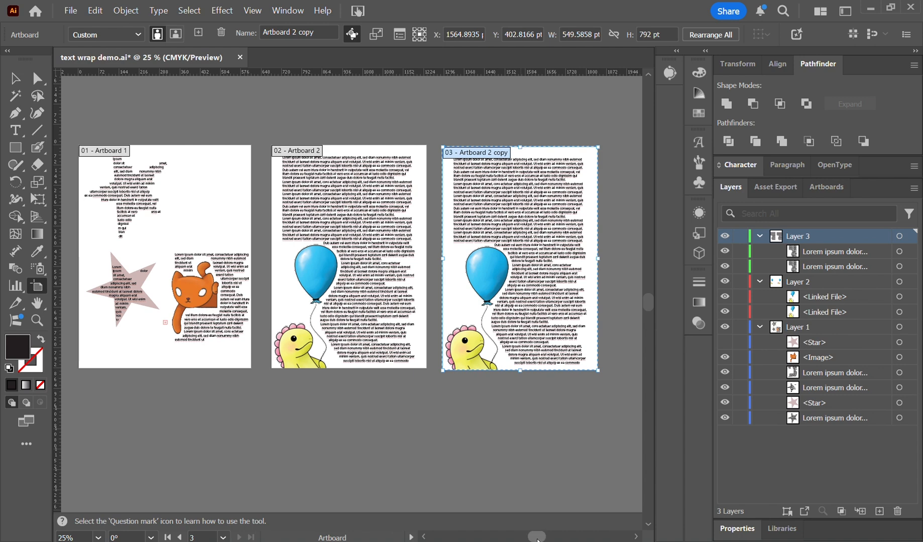
click(37, 78)
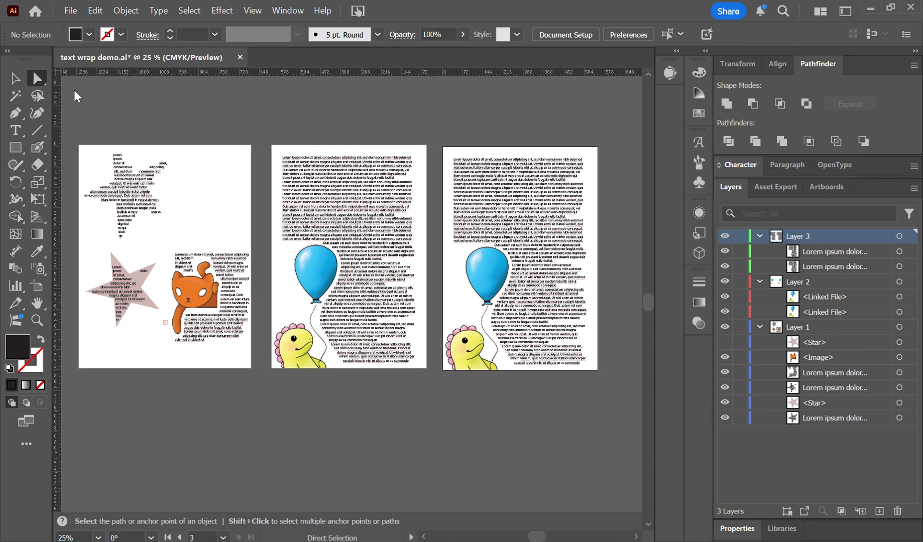
click(545, 227)
key(Delete)
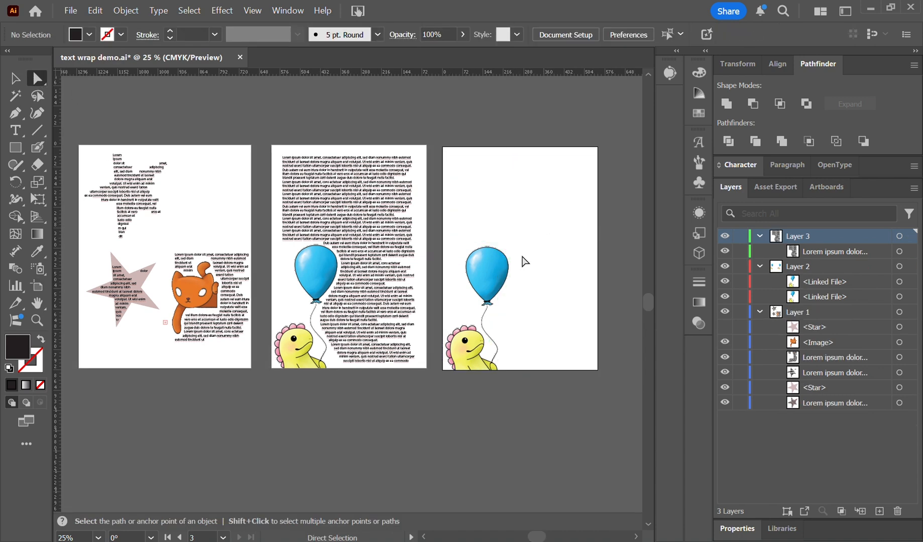
Scale down the balloon and dinosaur image on the third artboard and place it in the lower part, inside the page edges.
click(478, 309)
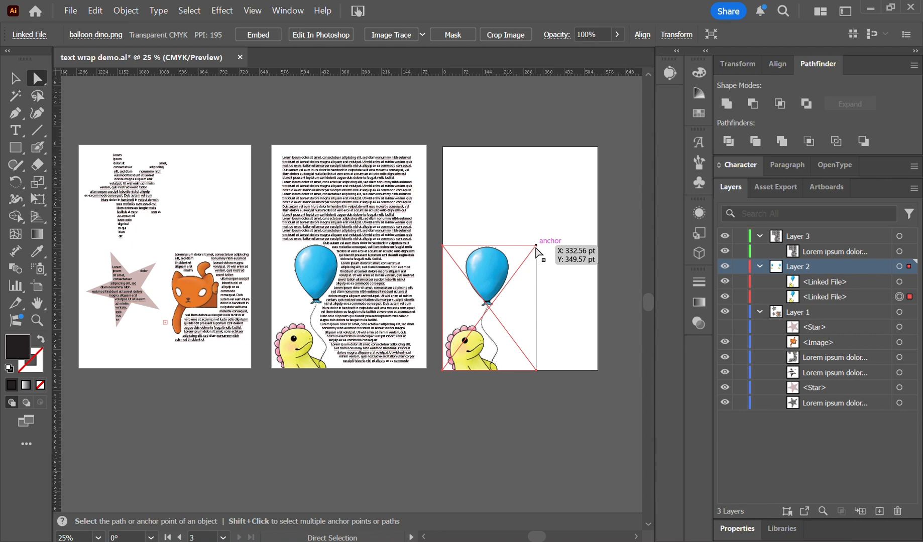
key(ctrl+plus)
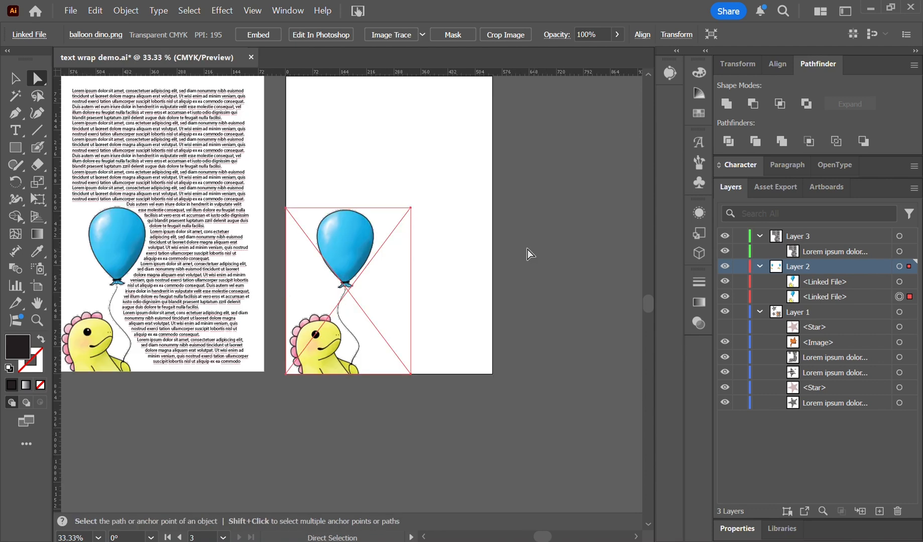
click(414, 217)
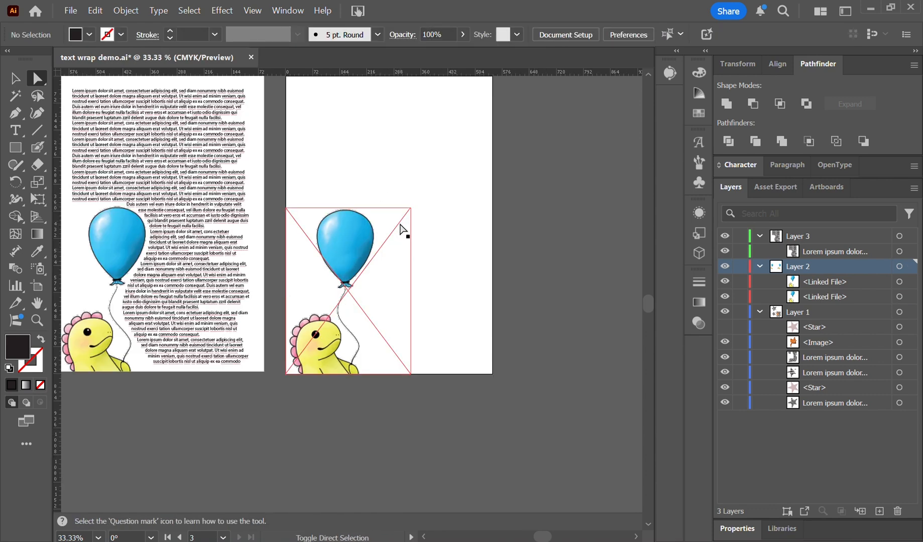
click(15, 78)
click(324, 226)
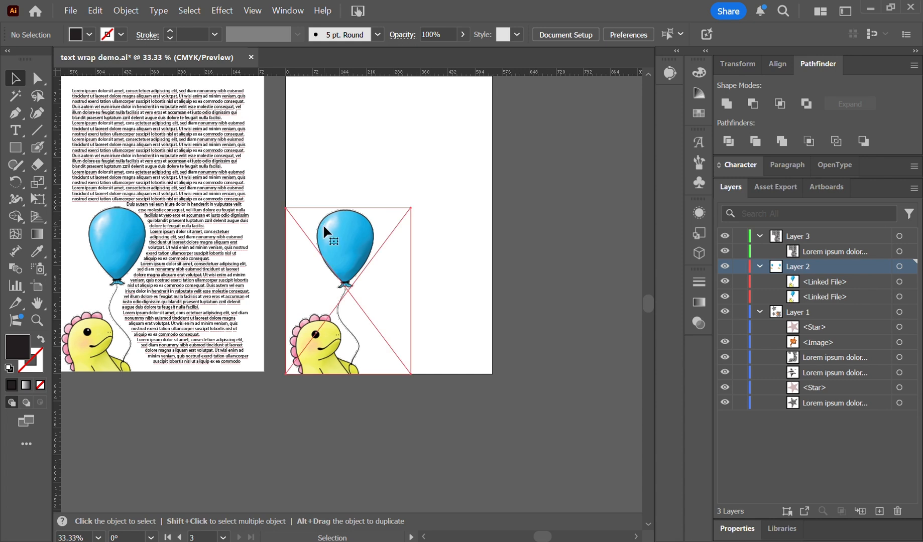
drag(411, 208, 341, 280)
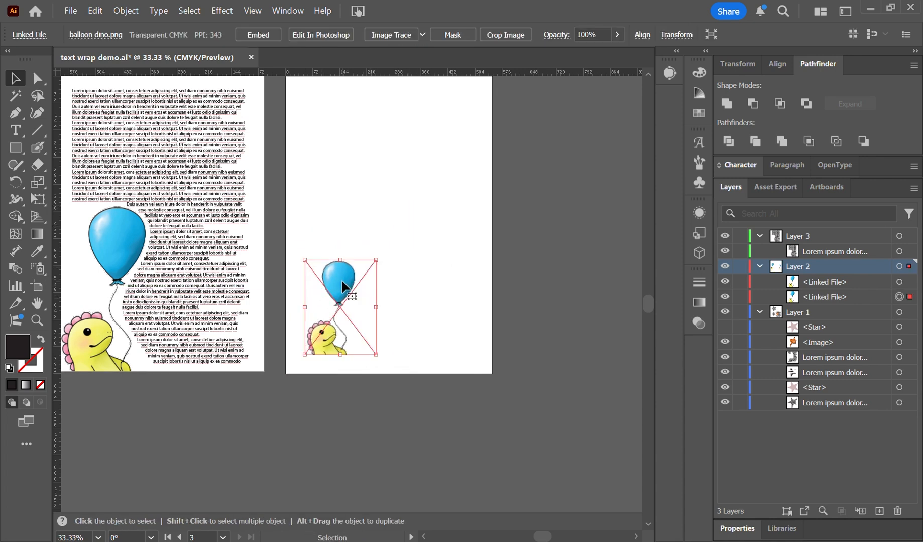
Draw a large circle centered on the small balloon image and move it below both linked images in Layer 2.
drag(18, 151, 57, 182)
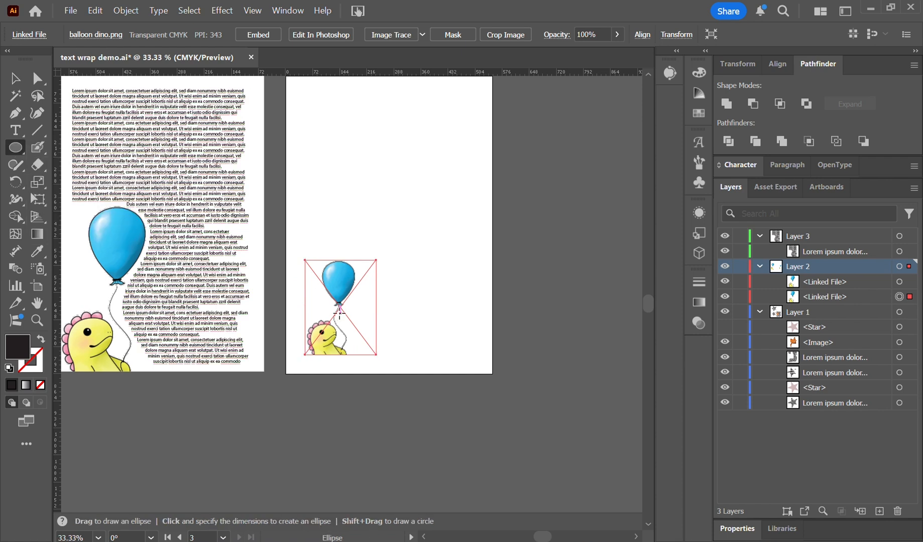
drag(337, 309, 274, 243)
drag(863, 282, 850, 319)
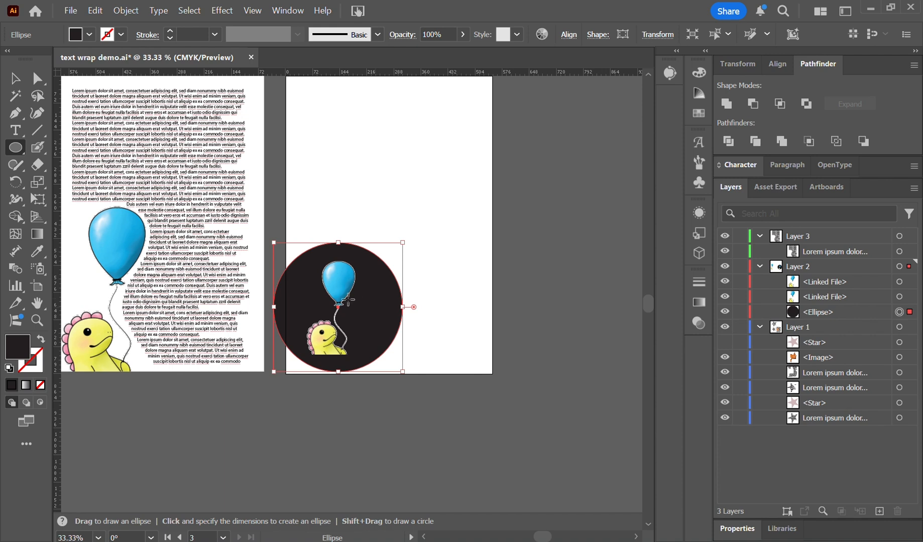
Set the circle's fill to light blue #9addef.
double_click(17, 347)
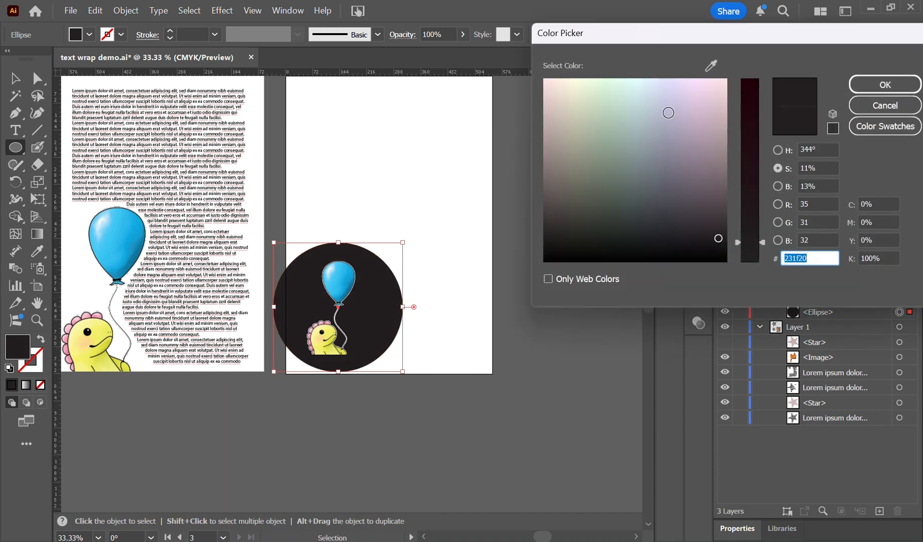
click(652, 130)
click(644, 104)
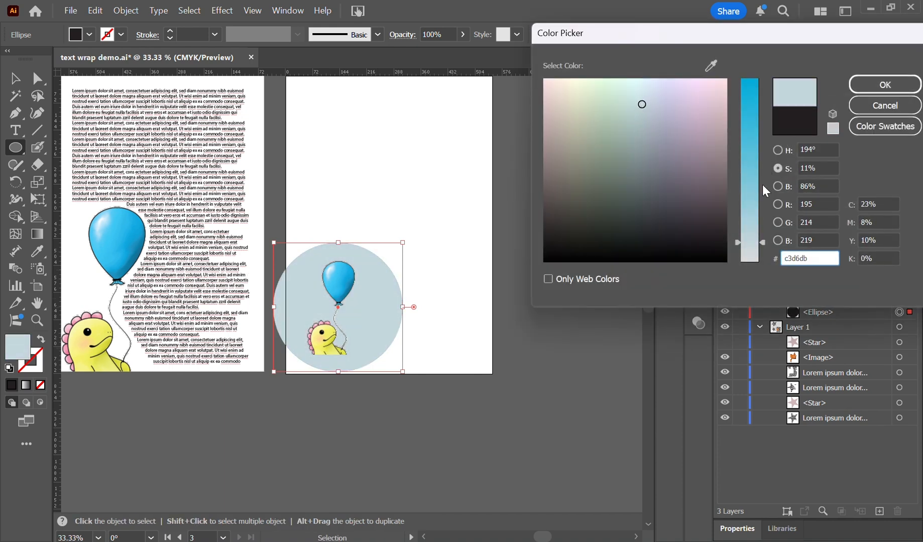
click(747, 169)
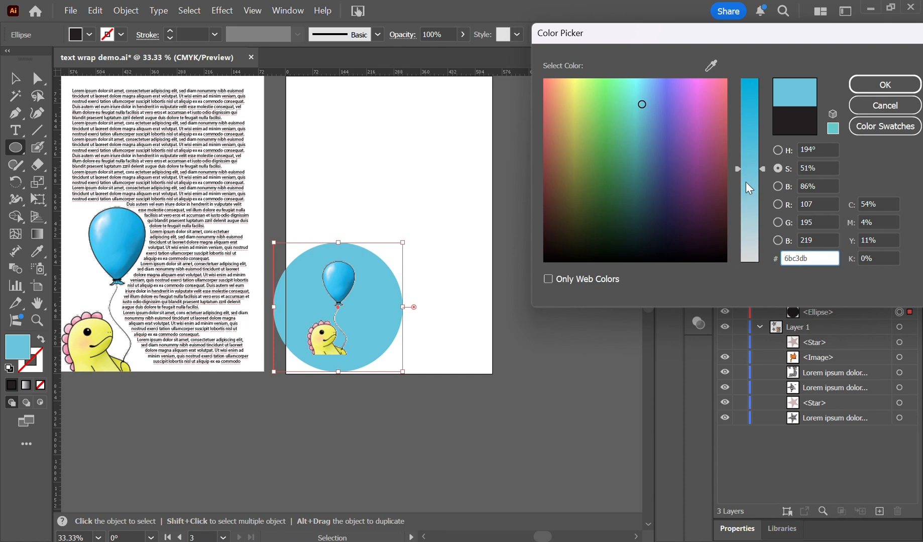
click(746, 183)
click(747, 196)
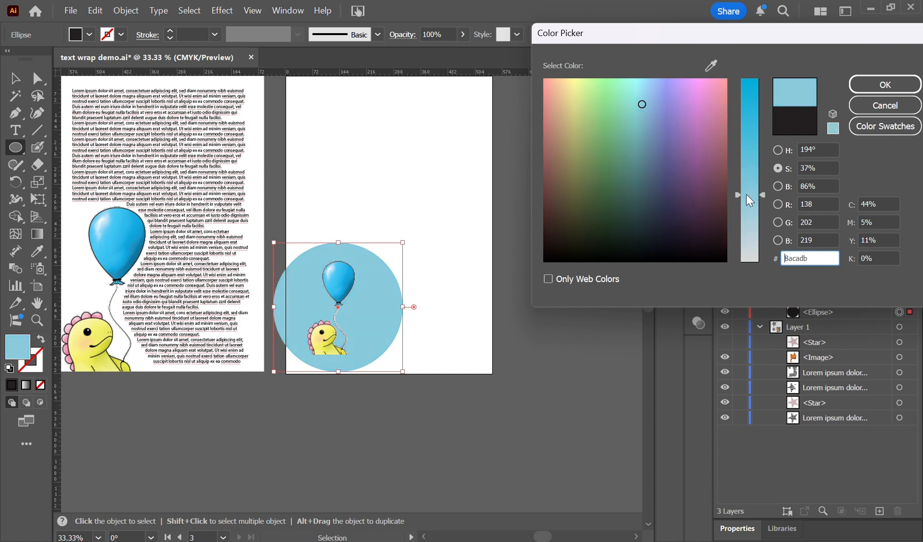
click(778, 187)
click(746, 90)
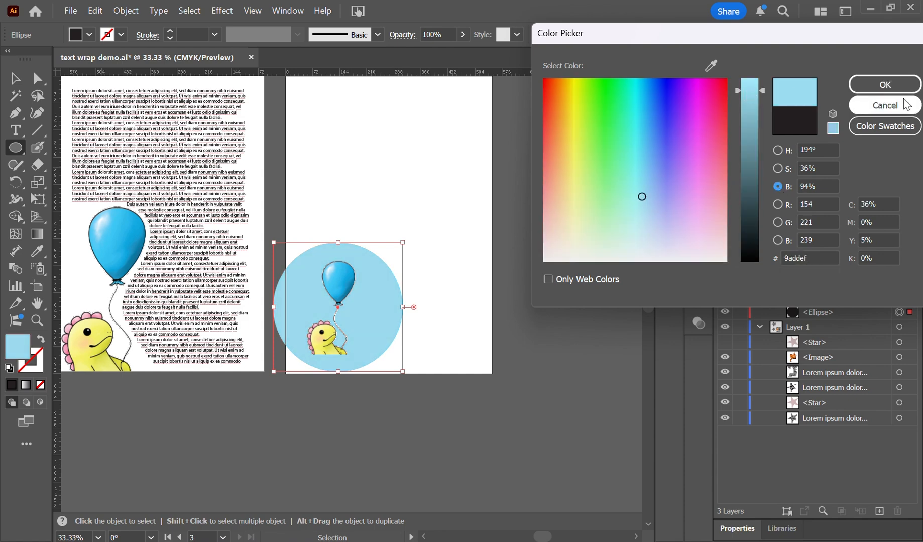
click(900, 82)
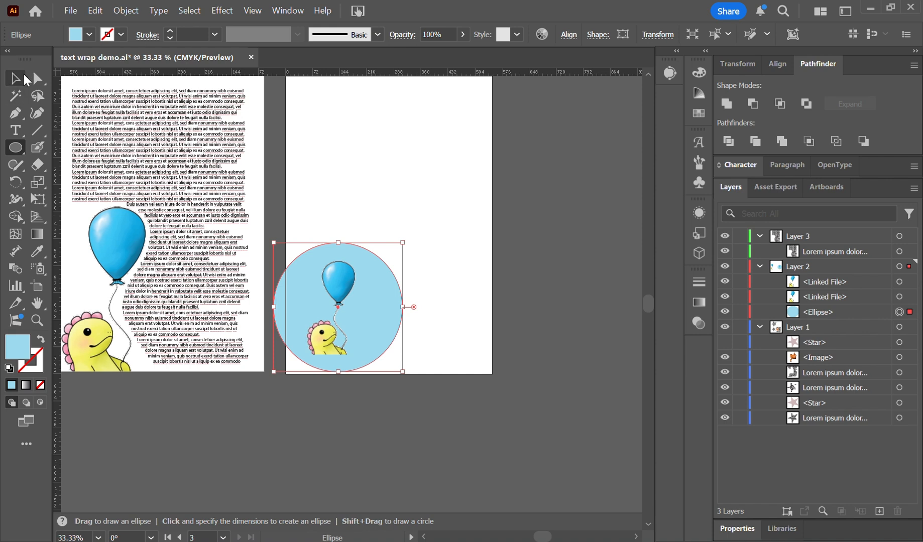
Enlarge the balloon and dinosaur image slightly so it fills more of the light blue circle on the third artboard.
click(15, 78)
click(347, 274)
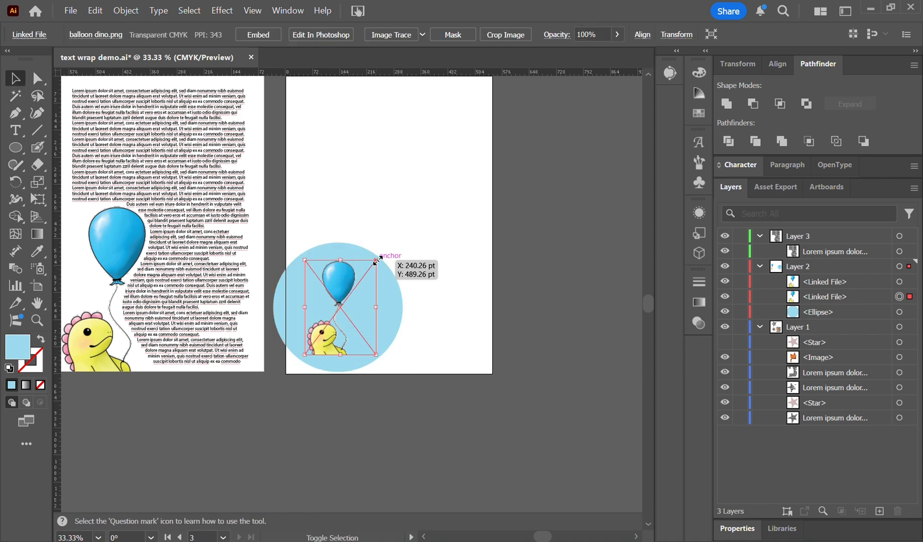
drag(376, 261, 358, 271)
key(Return)
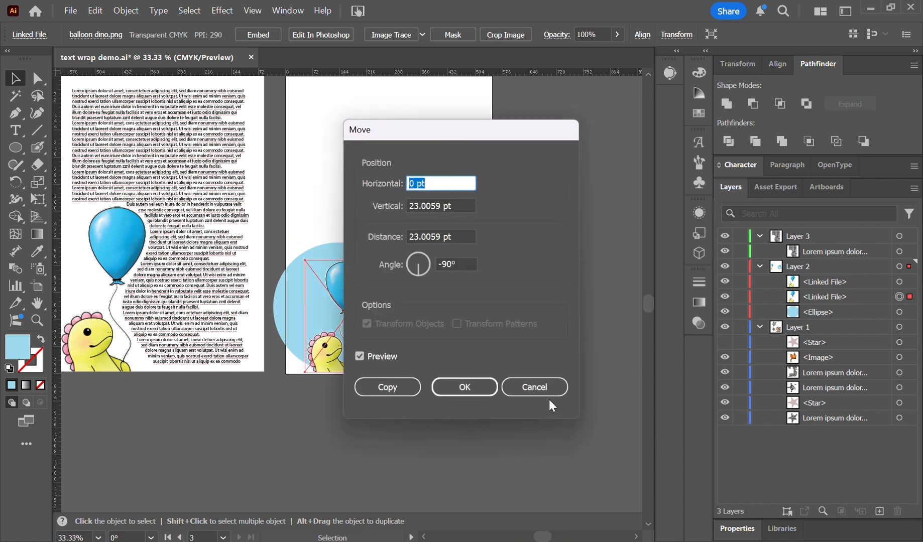
click(546, 393)
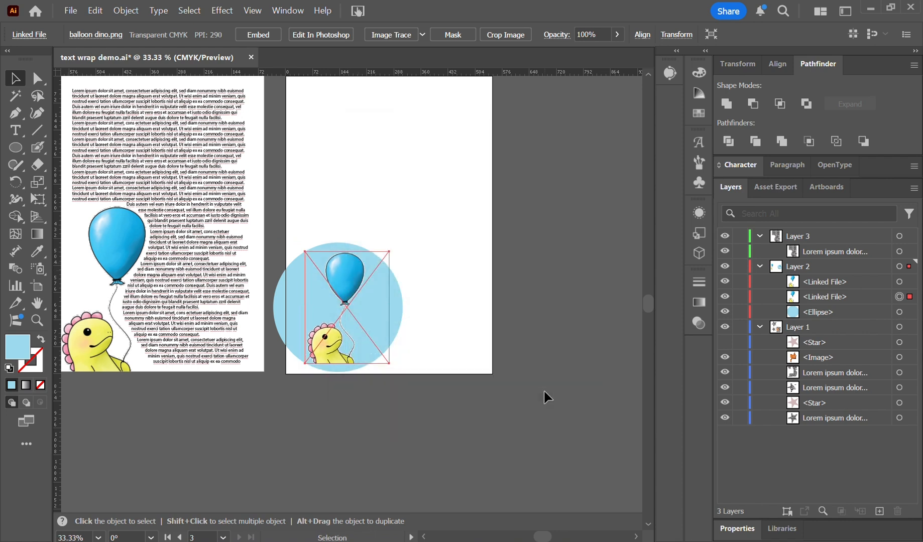
click(333, 428)
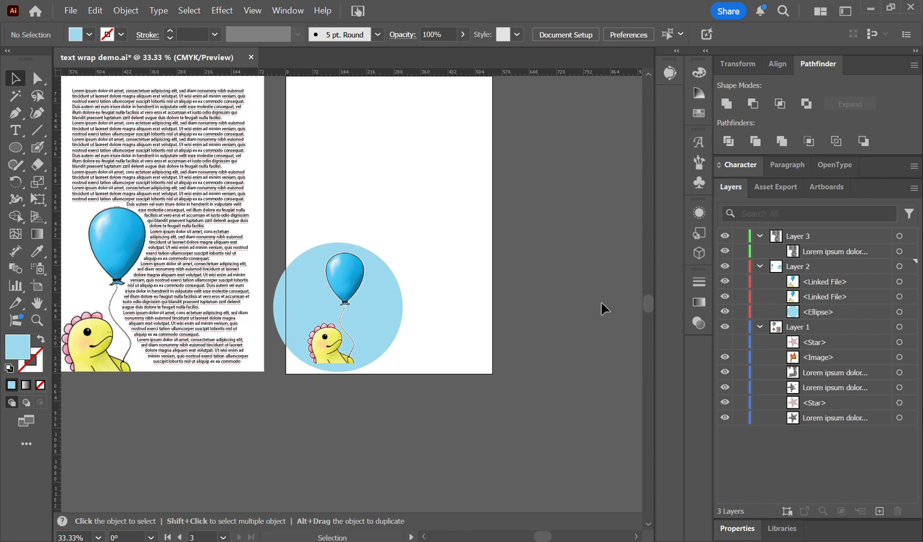
Copy the light blue circle from Layer 2 into Layer 3 in the same position.
drag(651, 309, 651, 305)
click(908, 313)
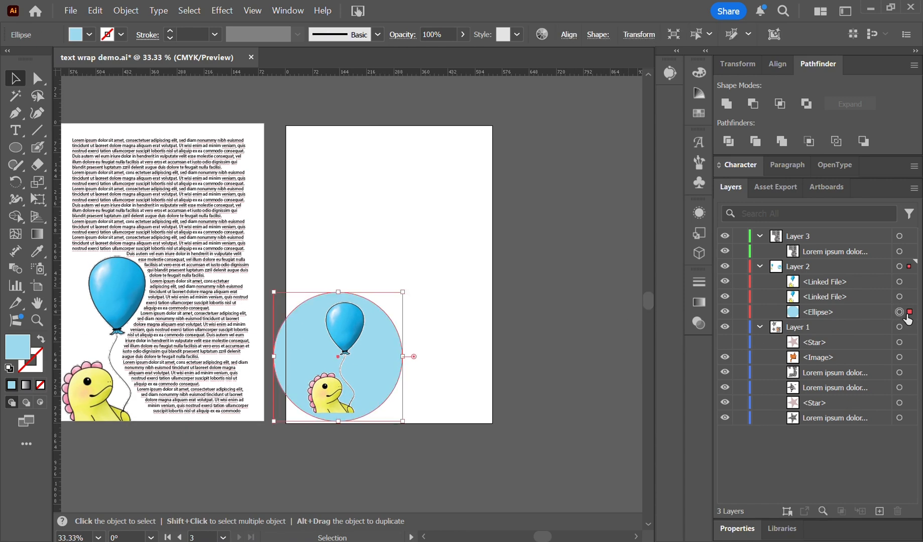
drag(879, 313, 856, 263)
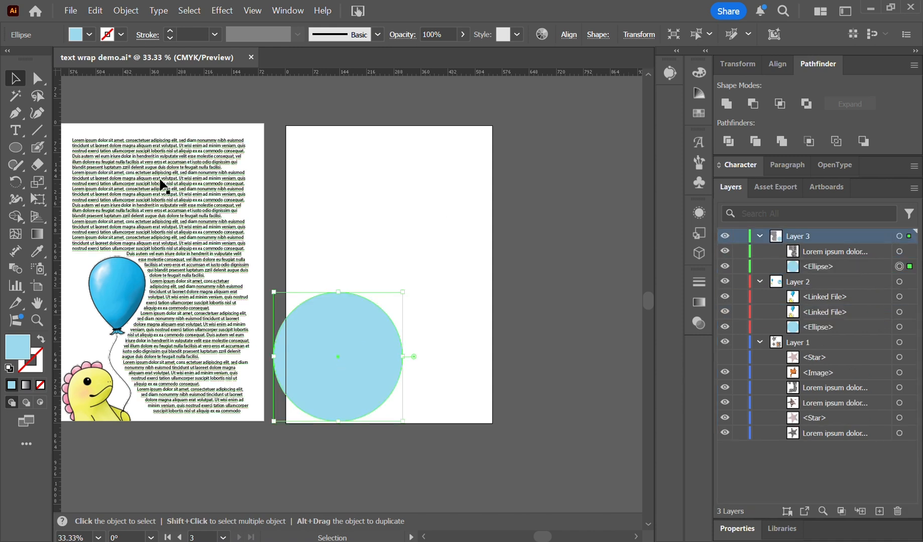
Draw a rectangle in Layer 3 from about X 30 pt, Y 24 pt, covering the third artboard with an even margin.
click(11, 149)
drag(12, 149, 91, 151)
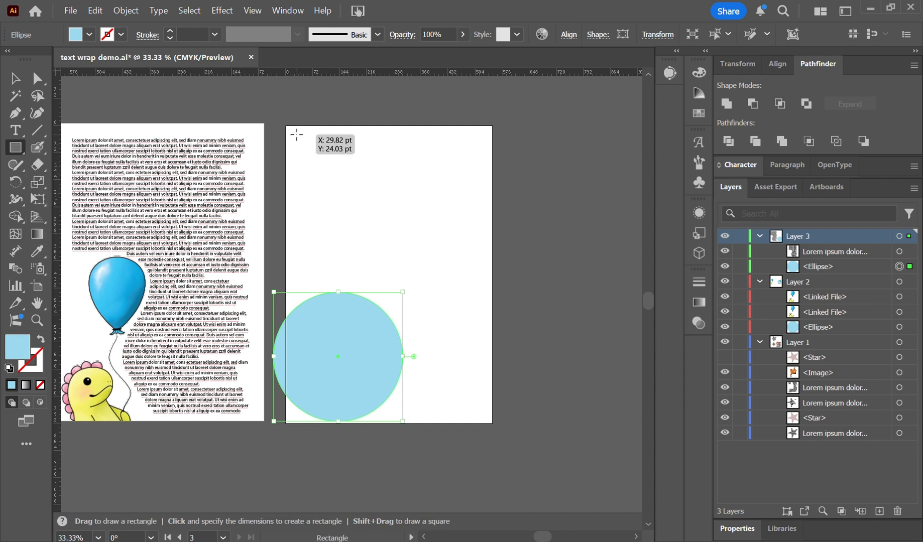
drag(296, 134, 483, 412)
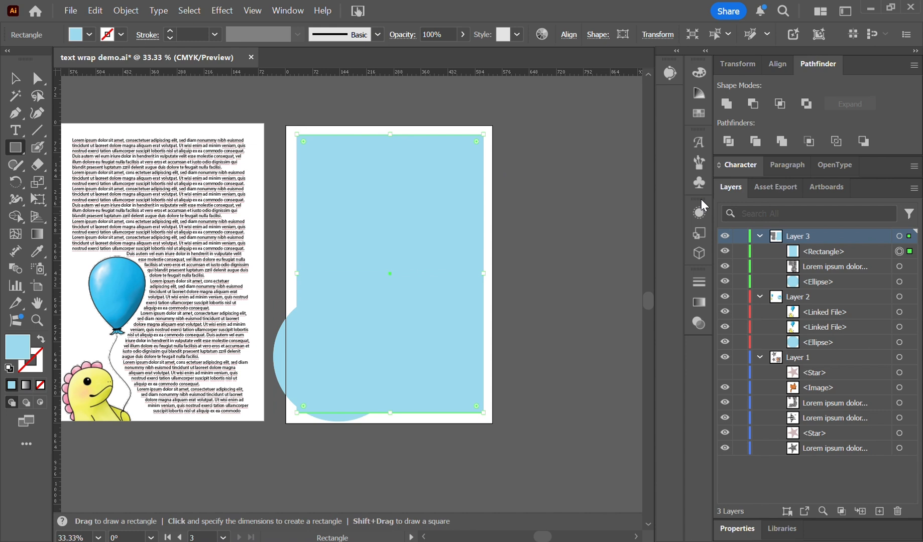
Move the Layer 3 circle above the rectangle, select both and subtract the circle from the rectangle with Minus Front.
drag(886, 282, 859, 246)
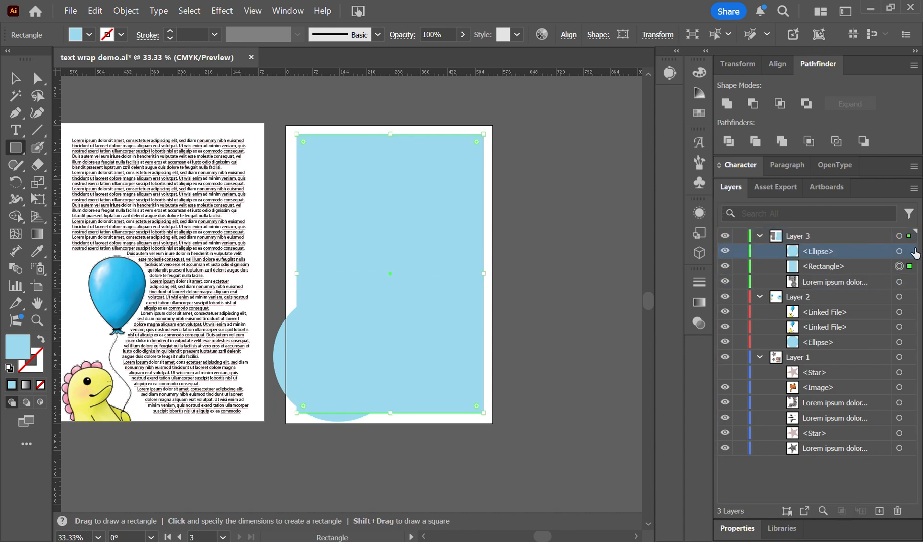
shift+click(898, 251)
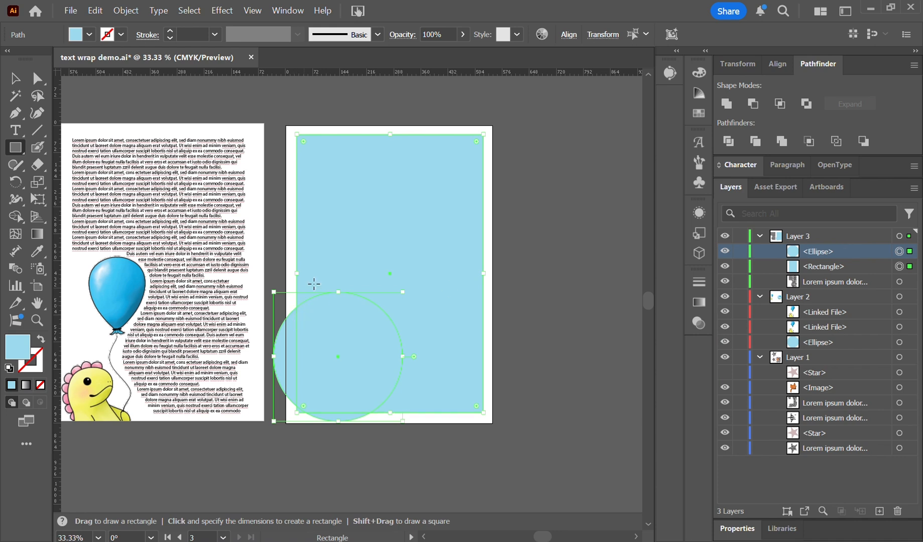
click(756, 107)
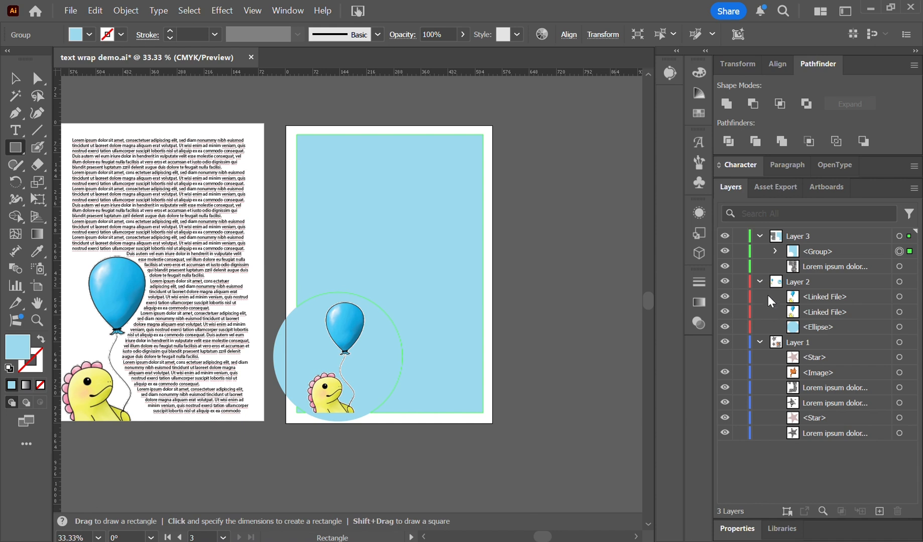
Hide Layer 2 and delete the small leftover piece in the cut shape's lower-left corner.
click(724, 283)
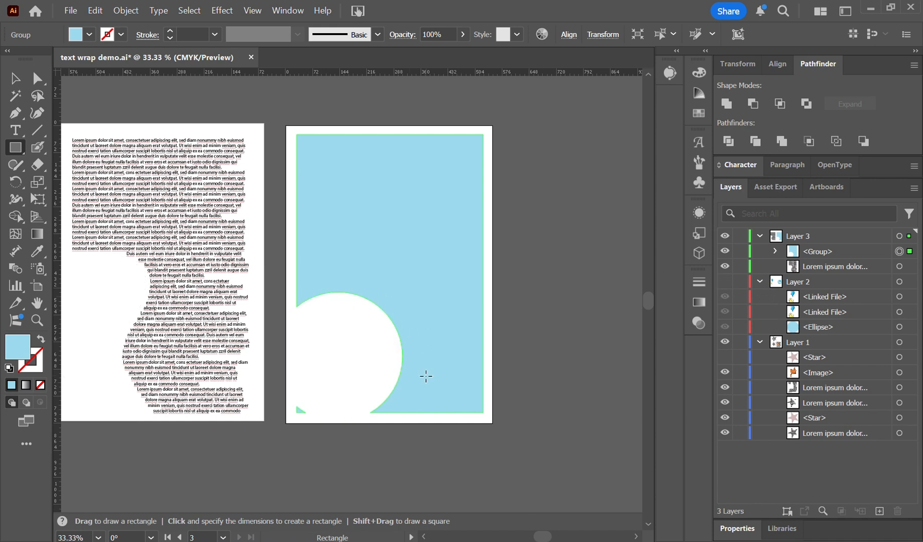
click(37, 78)
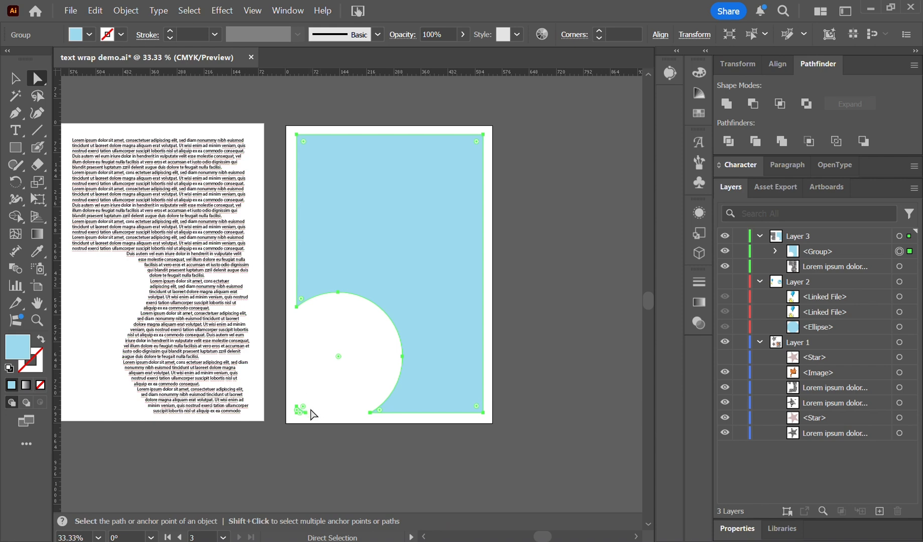
click(311, 454)
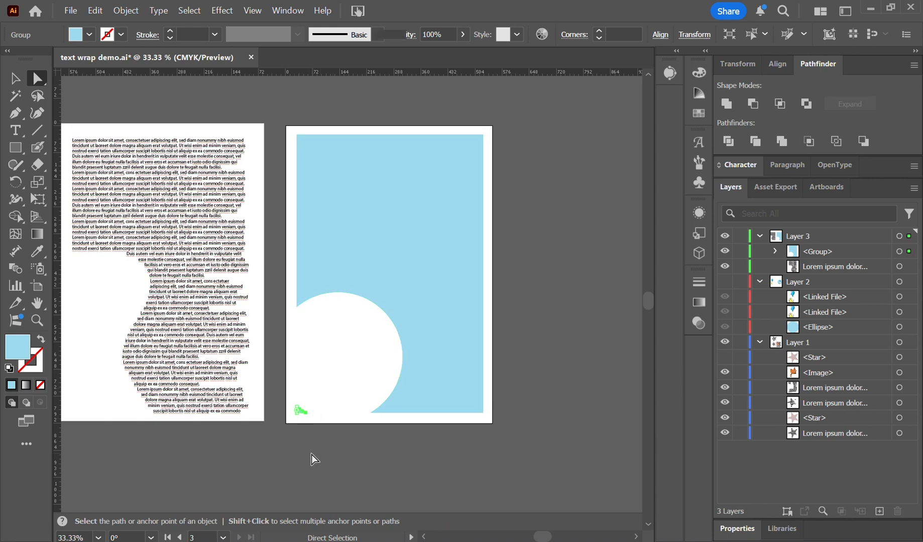
key(Delete)
click(287, 402)
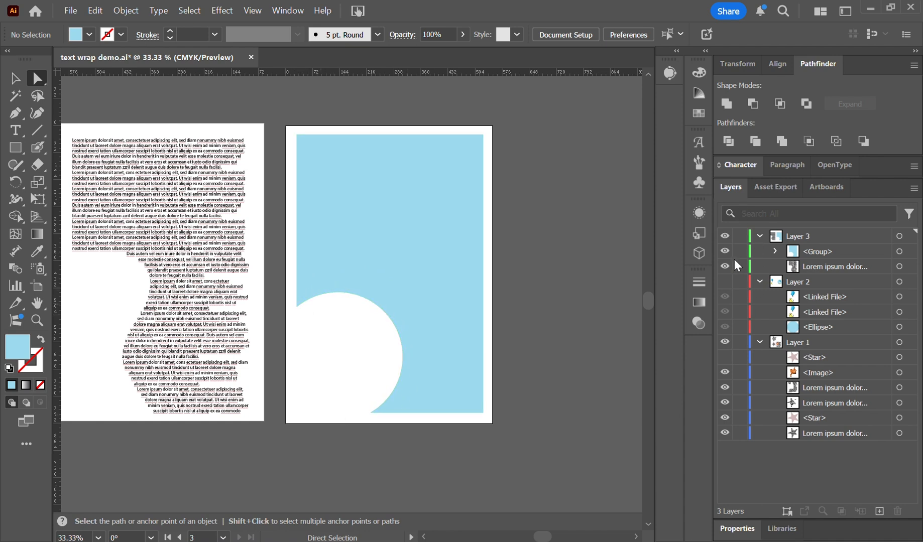
Show Layer 2 again and fill the cut rectangle on the third artboard with placeholder area text using the Type tool.
click(725, 282)
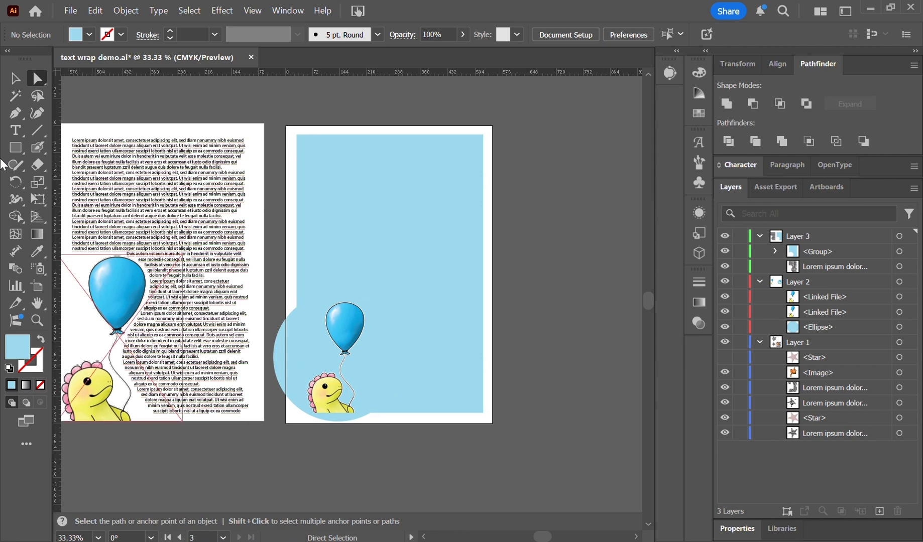
click(15, 130)
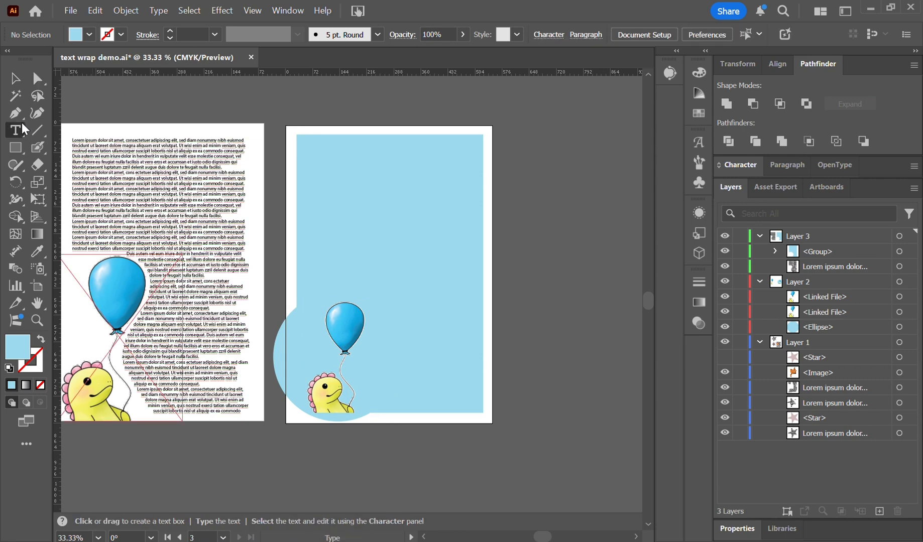
click(305, 147)
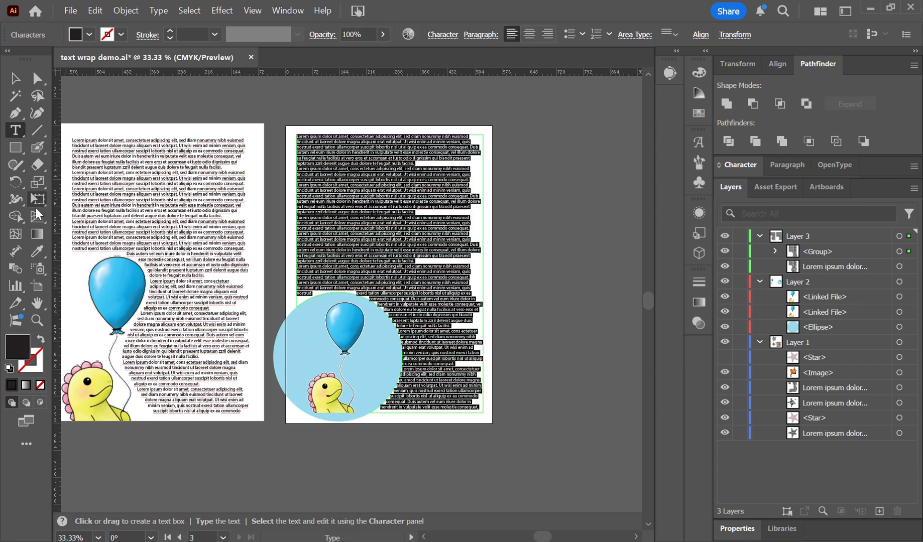
click(15, 78)
click(356, 494)
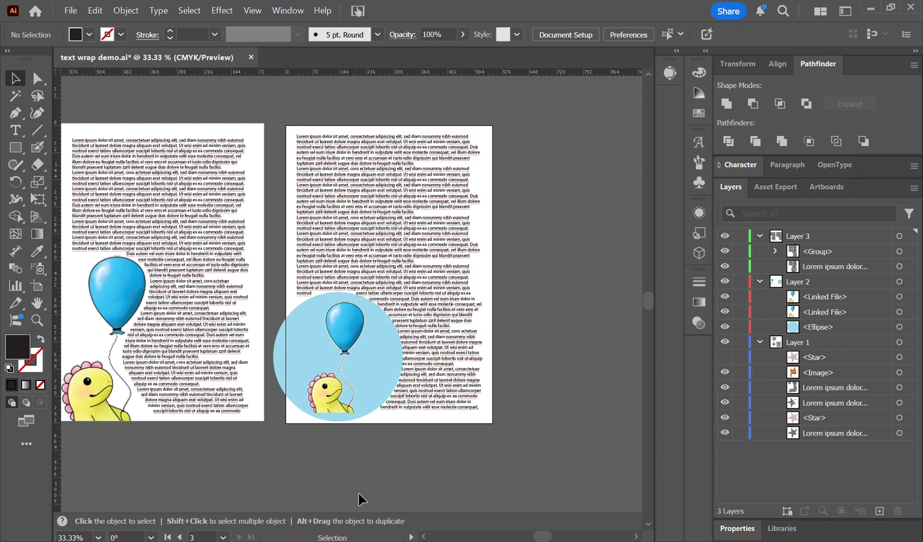
mouse_move(551, 534)
mouse_down()
mouse_move(533, 535)
mouse_move(545, 537)
mouse_up()
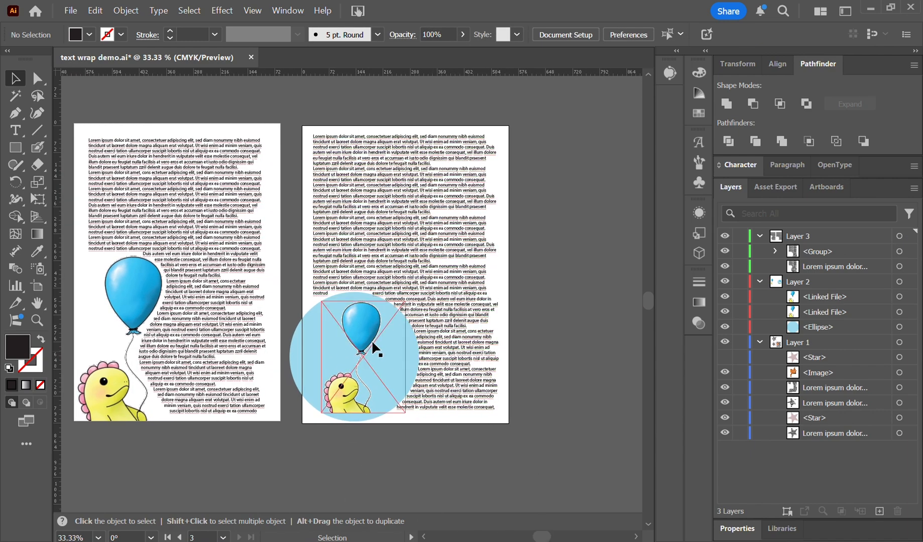